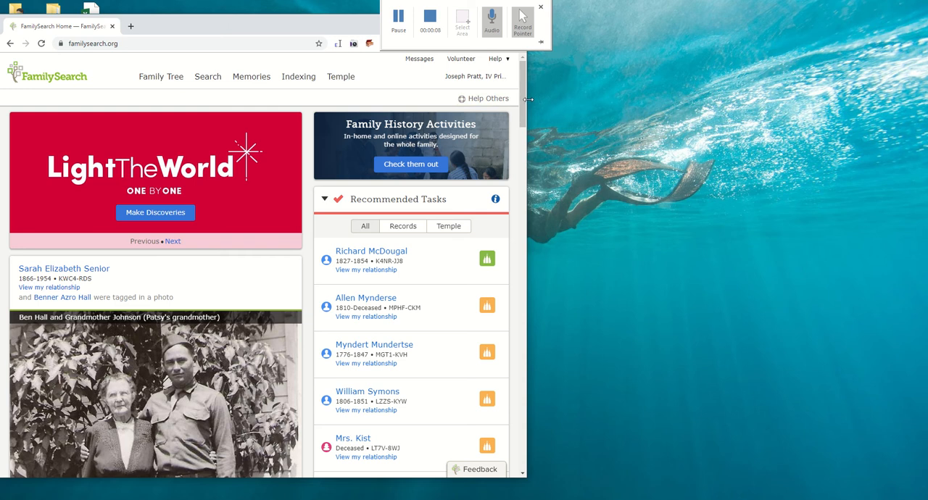
- Widen the browser window and open the Find A Grave Index collection from the historical records search
drag(527, 113, 896, 122)
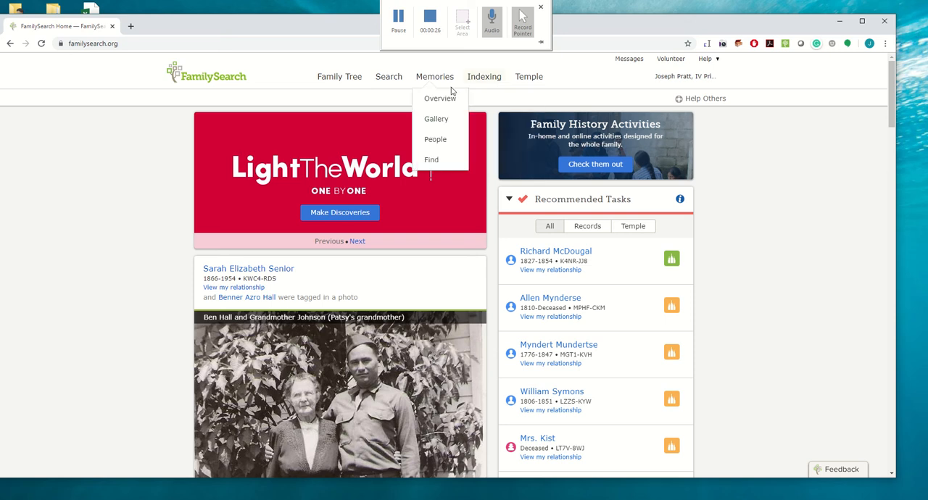
mouse_move(390, 83)
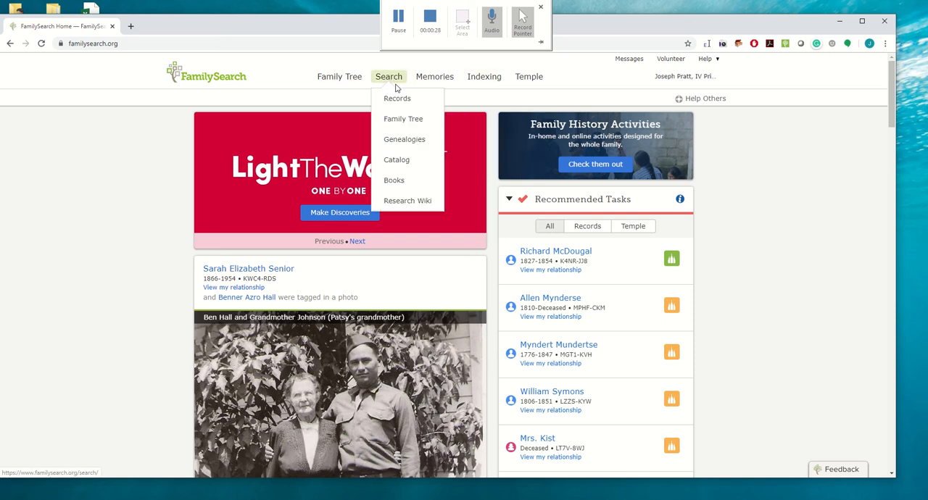
click(399, 101)
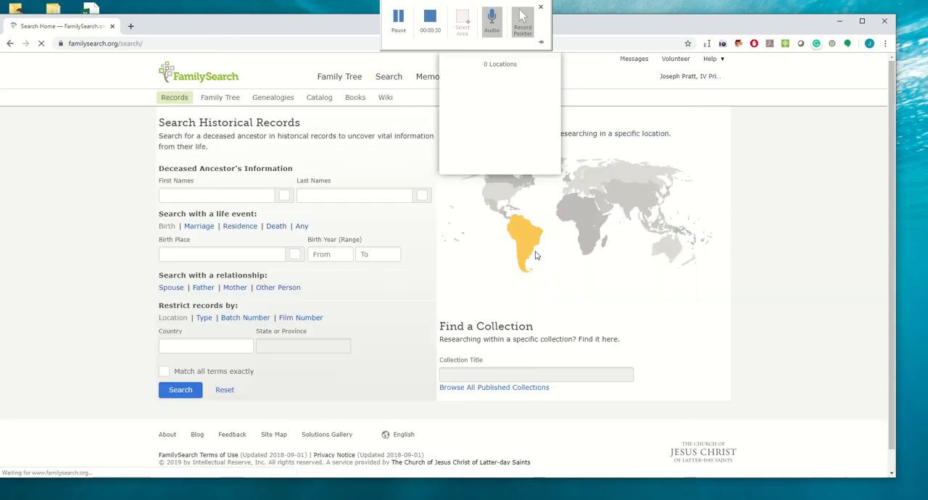
click(519, 372)
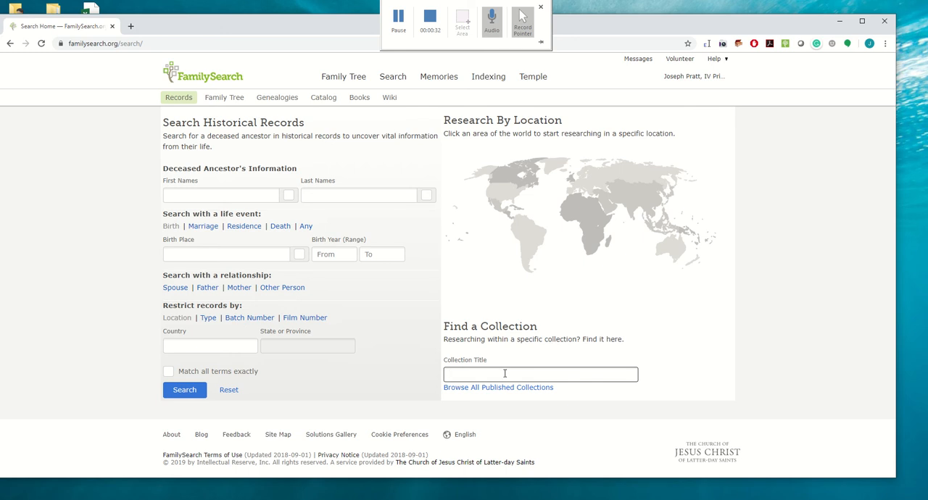
text(find a grav)
key(BackSpace)
key(BackSpace)
text(rav)
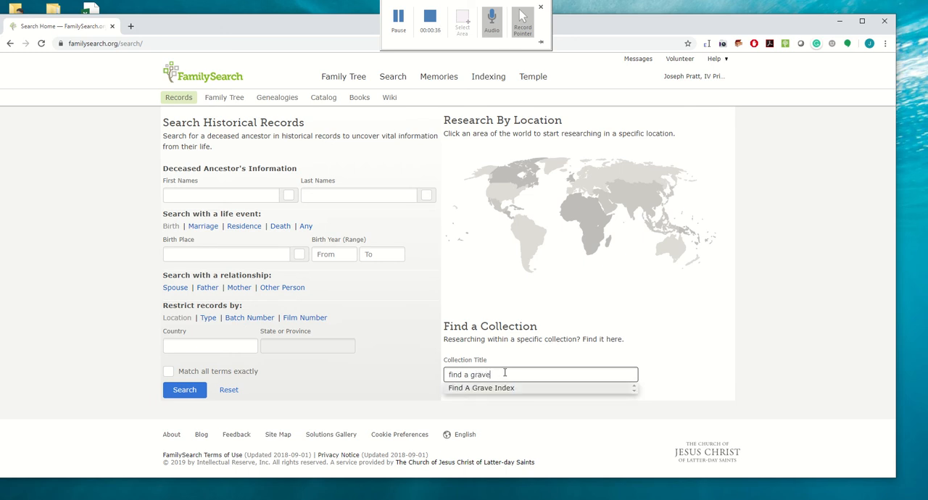
click(477, 390)
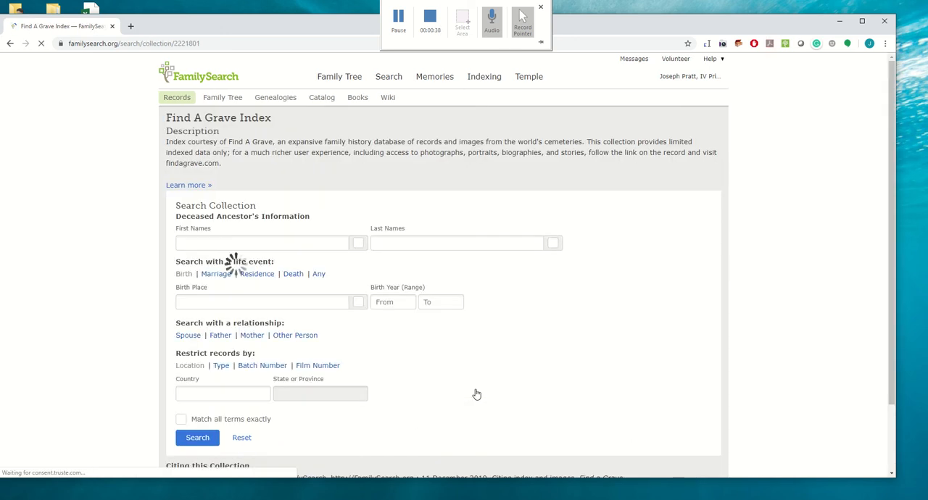
- Add a death event to the collection search with the place Anacortes, Washington, matched exactly
click(292, 275)
click(233, 333)
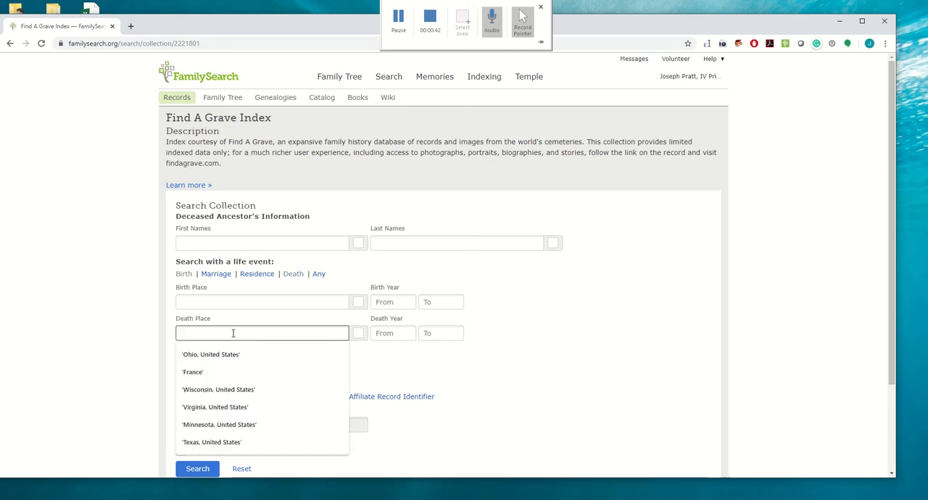
text(Anacorte)
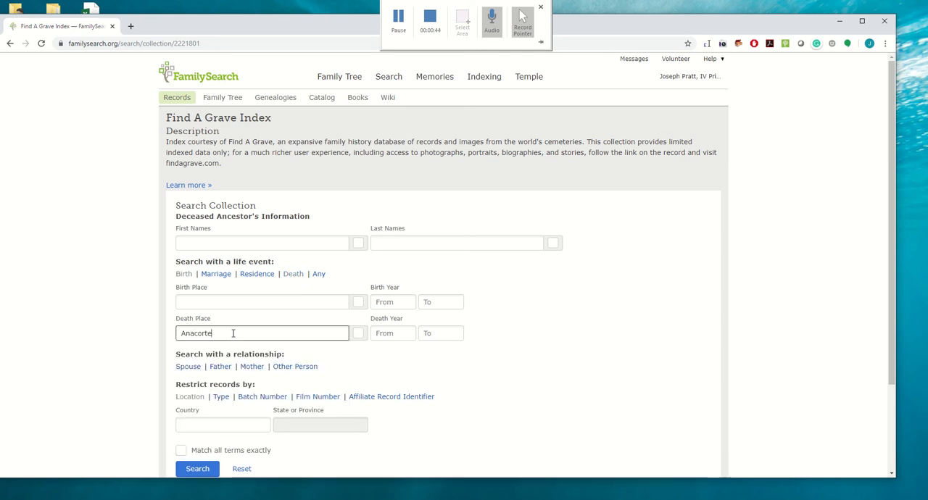
text(s, Washington)
click(357, 332)
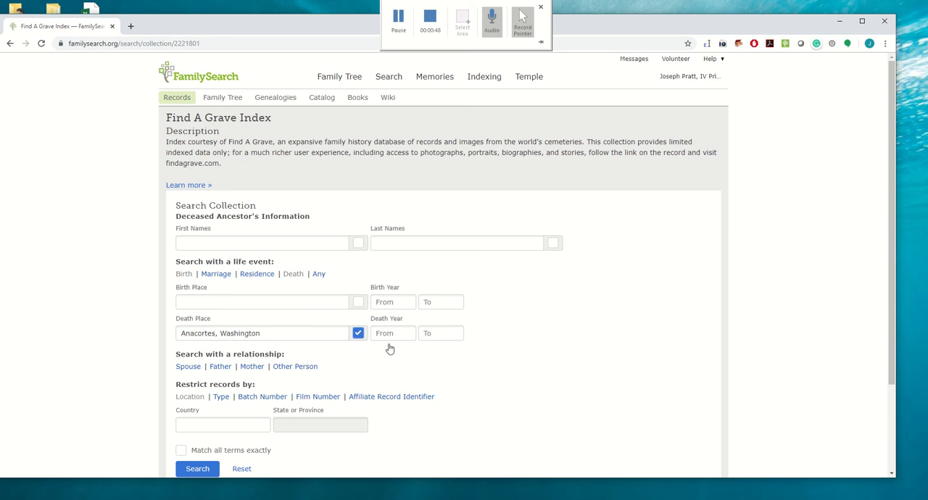
- Set the death year range from 2003 to 2003
click(388, 333)
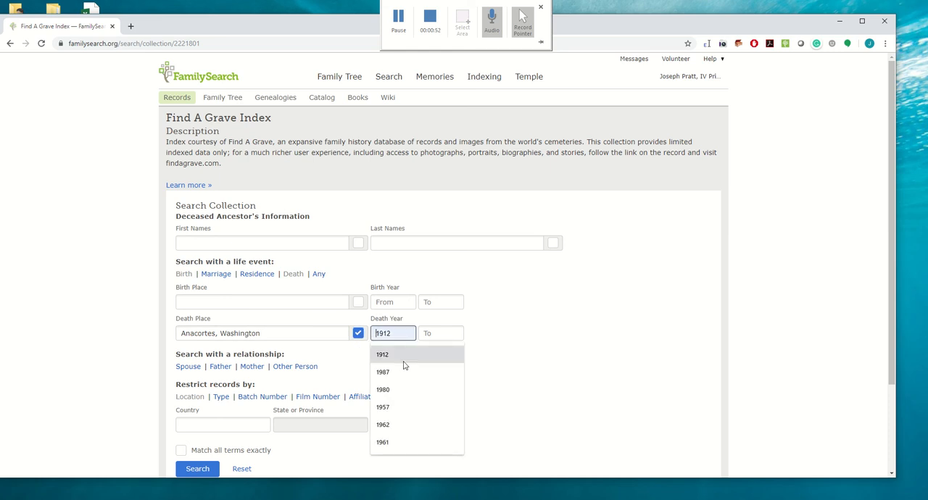
text(2003)
key(Tab)
text(2003)
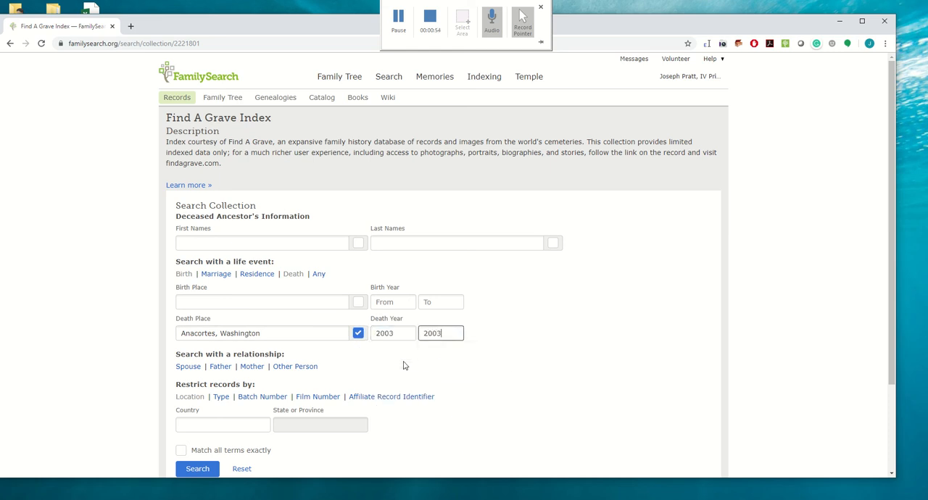
- Set the birth year range from 1930 to 1938 and run the collection search
click(389, 302)
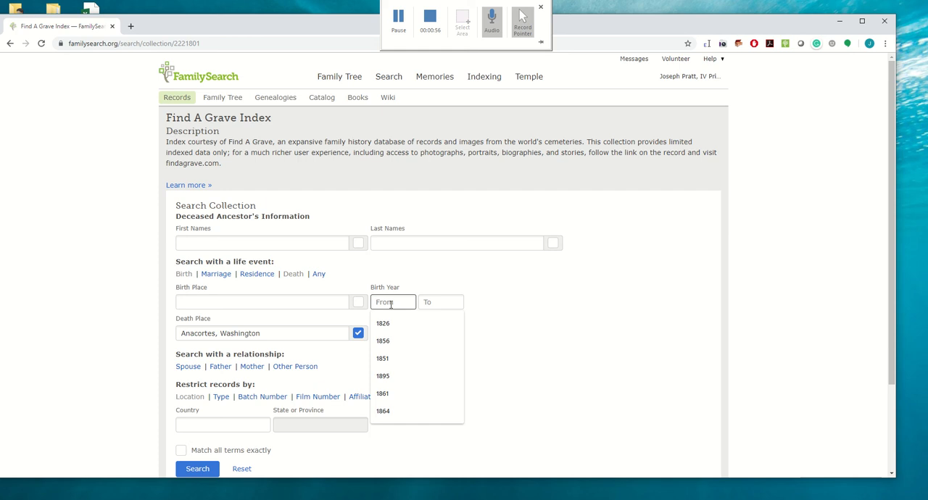
text(1900)
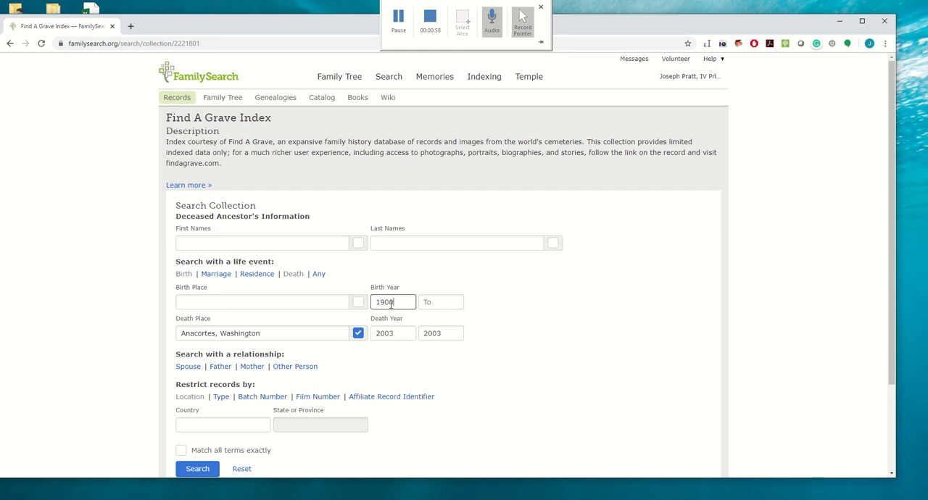
key(Tab)
text(193)
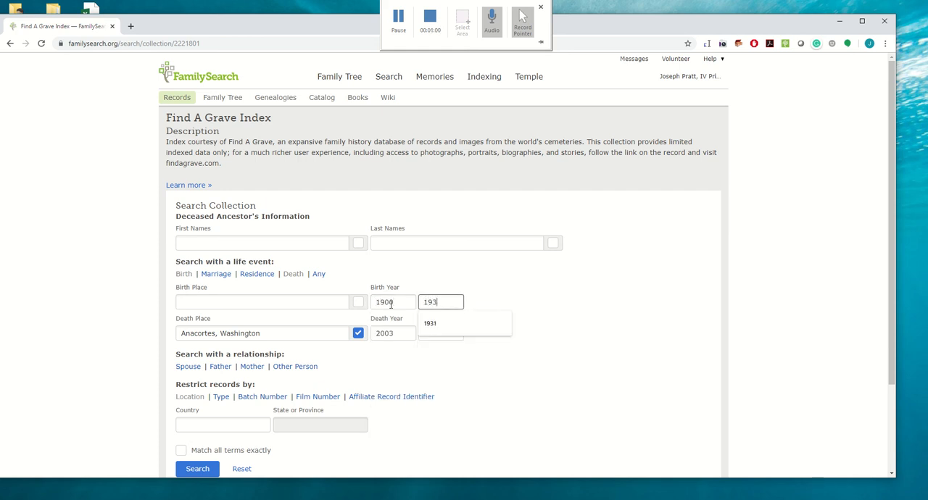
text(8)
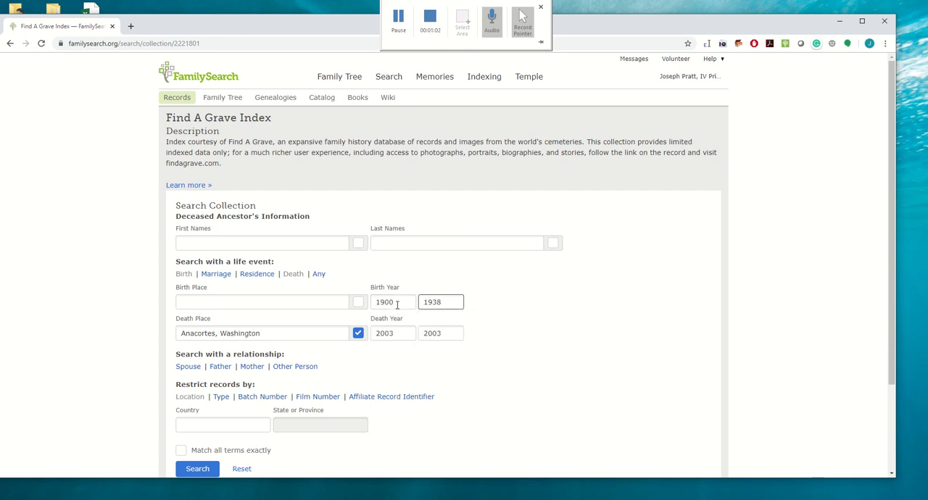
click(390, 302)
key(BackSpace)
text(3)
click(494, 380)
click(194, 467)
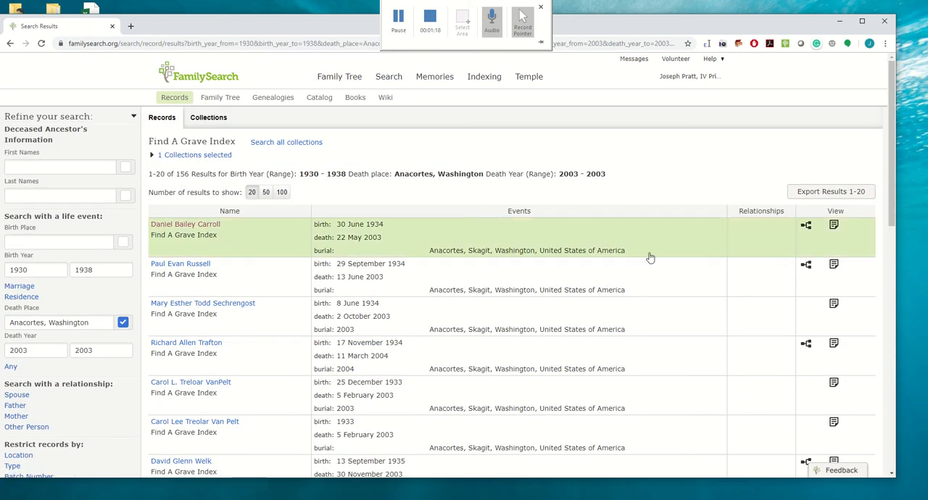
- Check the attached tree persons of the first, second and fourth search results
click(807, 227)
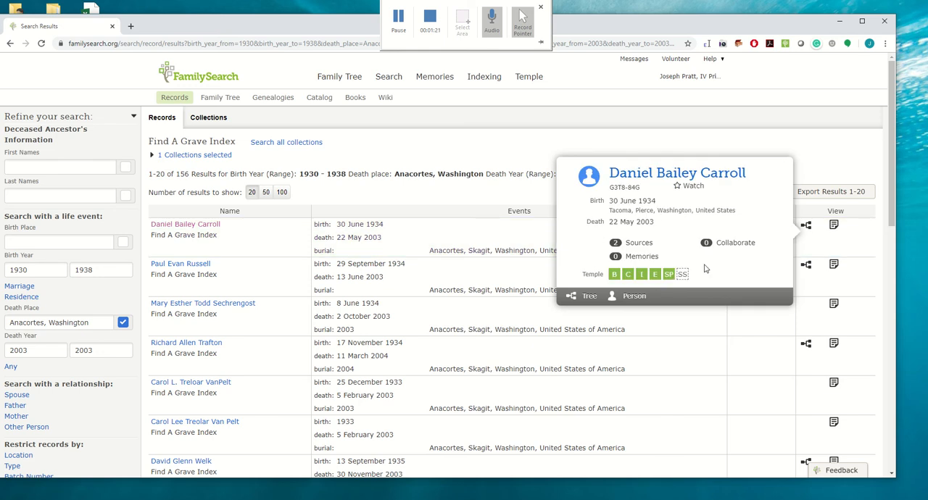
click(804, 265)
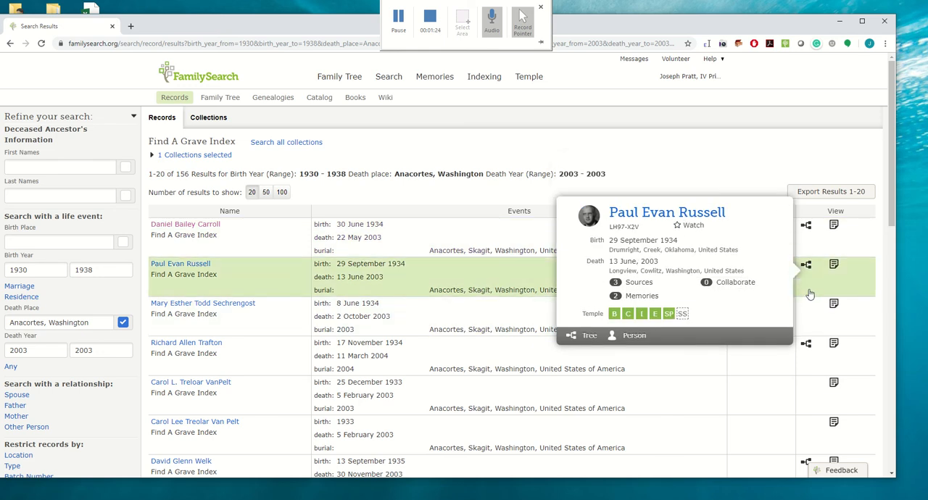
click(808, 346)
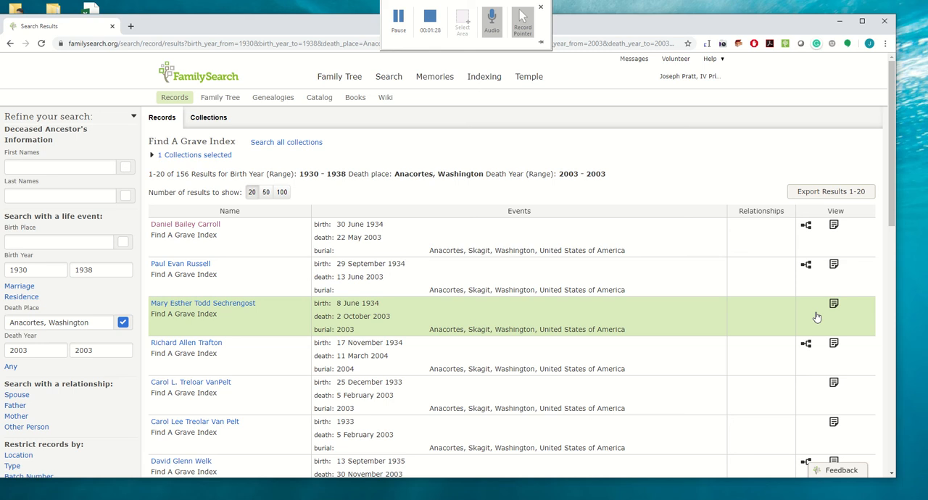
- Copy the first and maiden names from the third result's record and open the Family Tree person page in a new tab
click(240, 303)
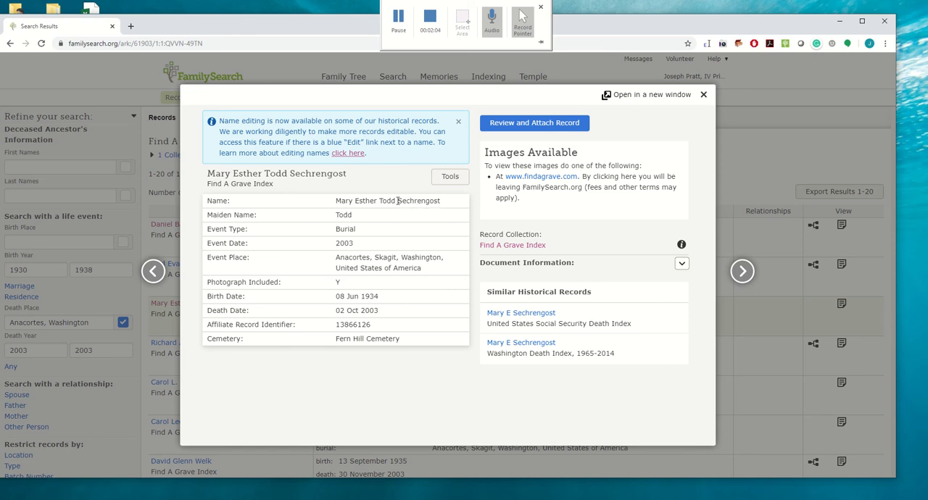
drag(397, 201, 335, 200)
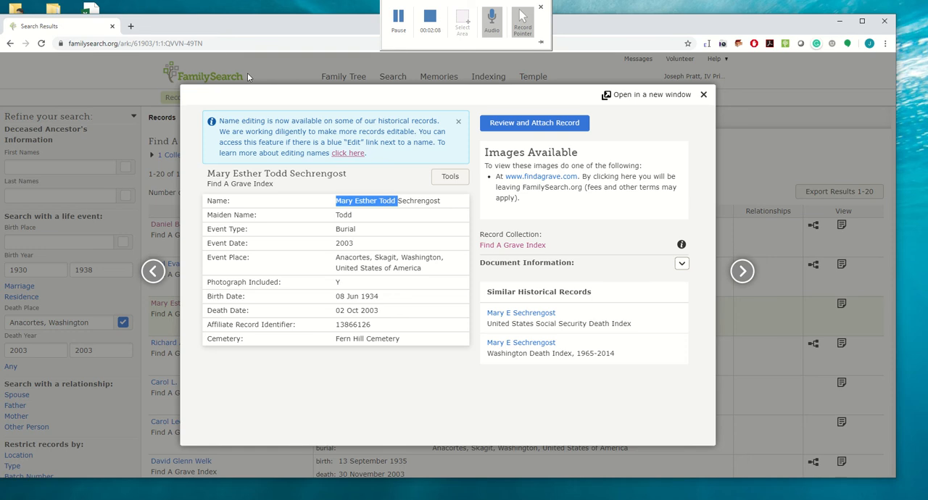
click(130, 26)
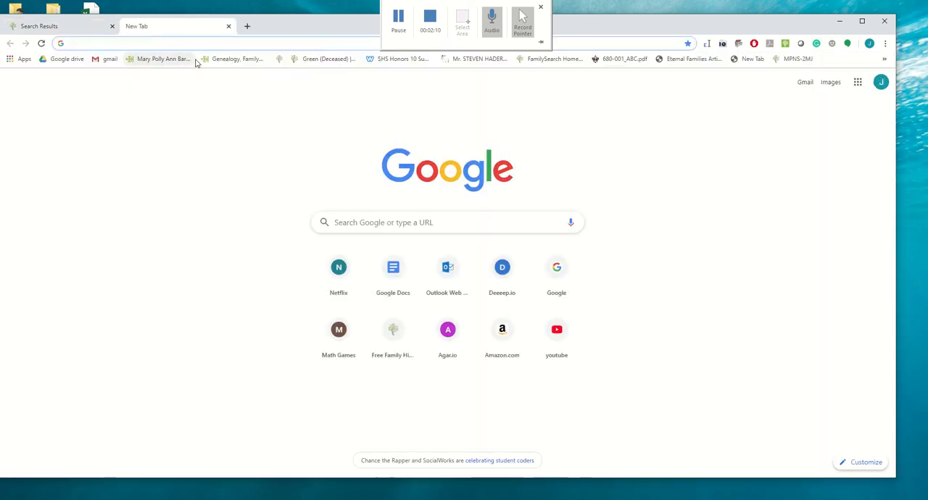
text(familysearch.org)
key(Return)
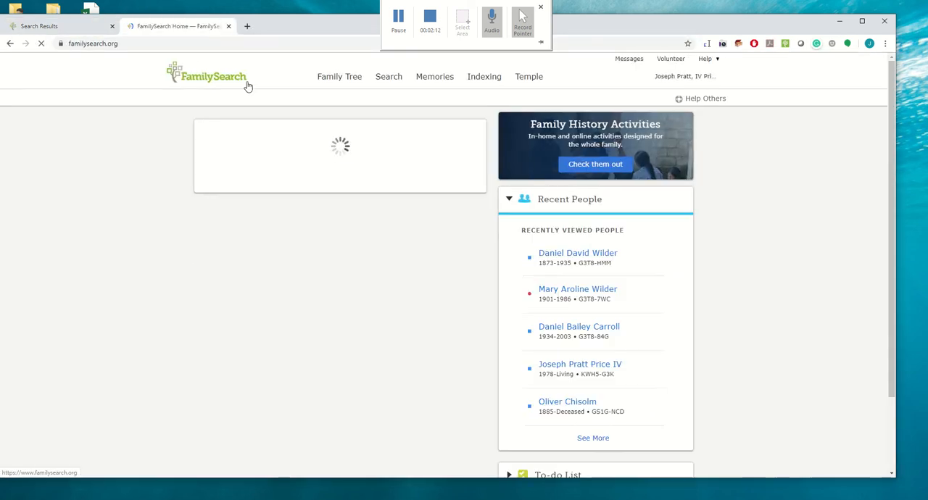
click(335, 77)
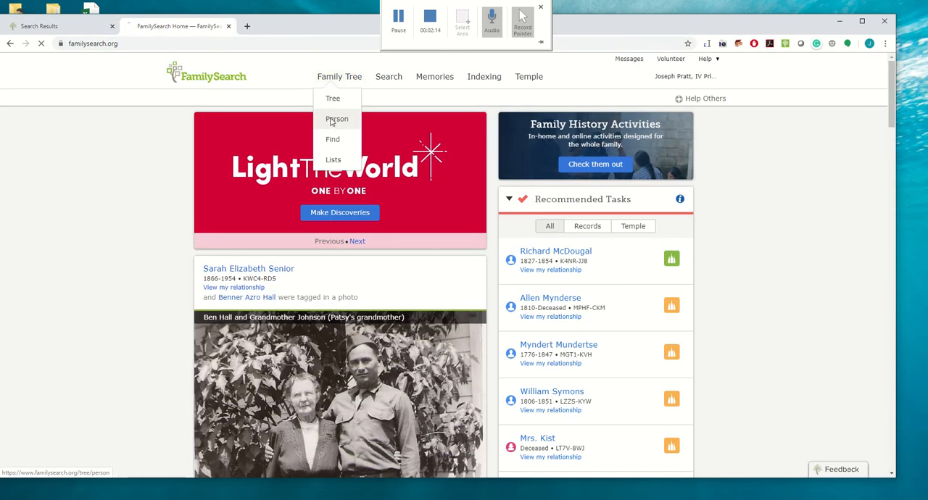
click(331, 120)
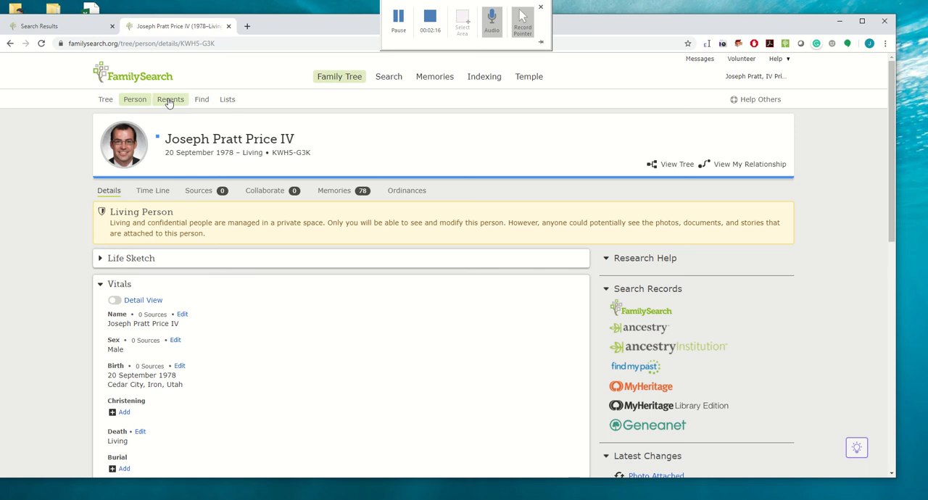
- Open the form for adding an unconnected person from the recent people list
click(169, 102)
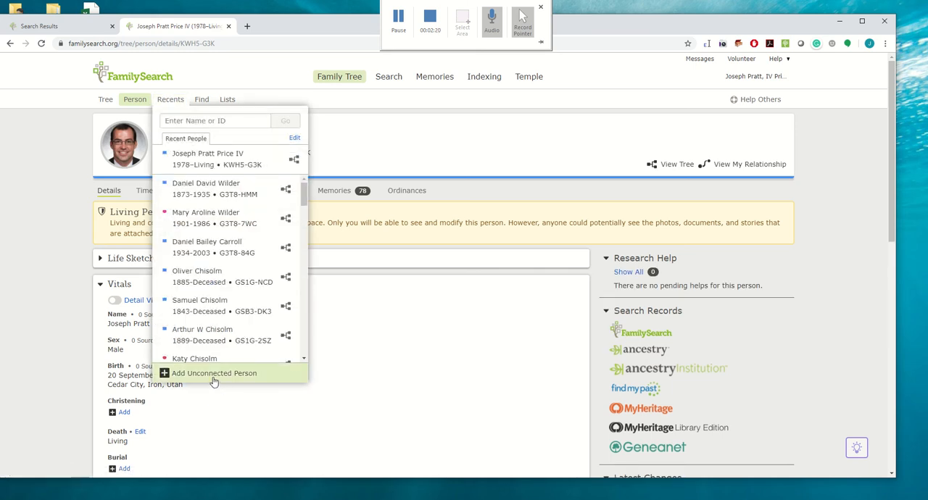
double_click(409, 303)
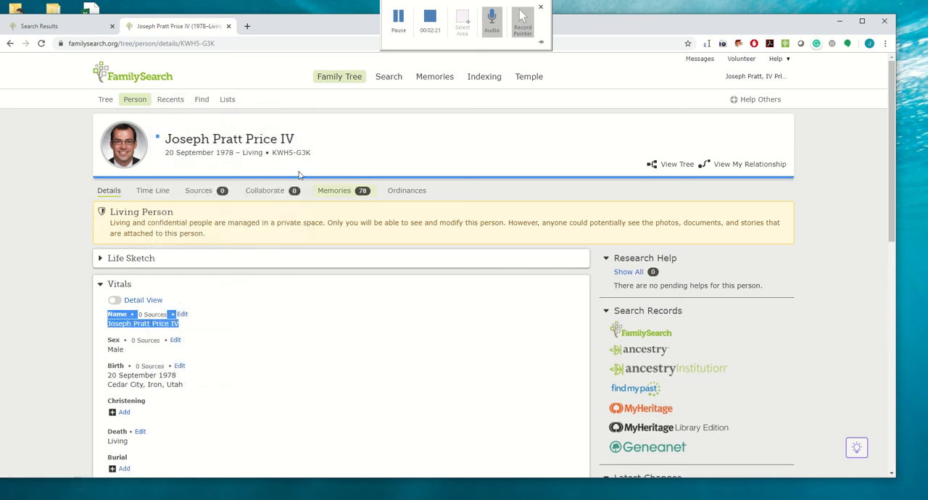
click(172, 103)
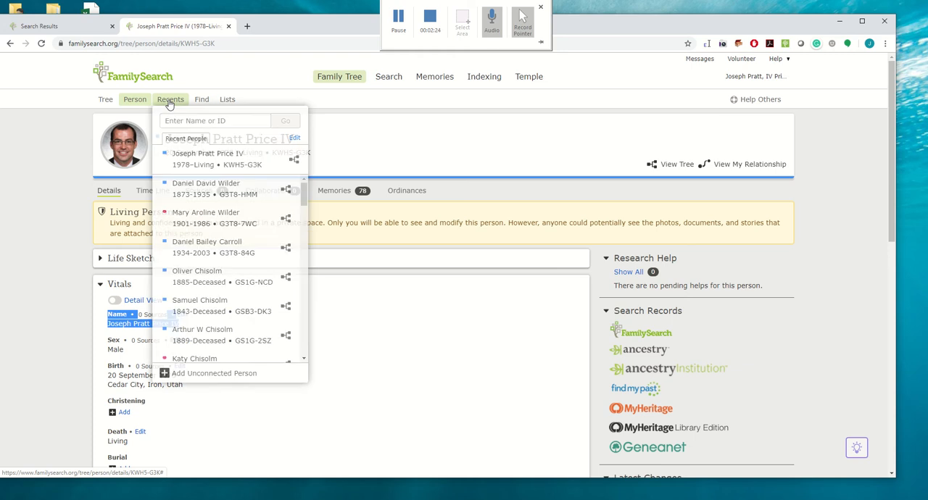
click(197, 378)
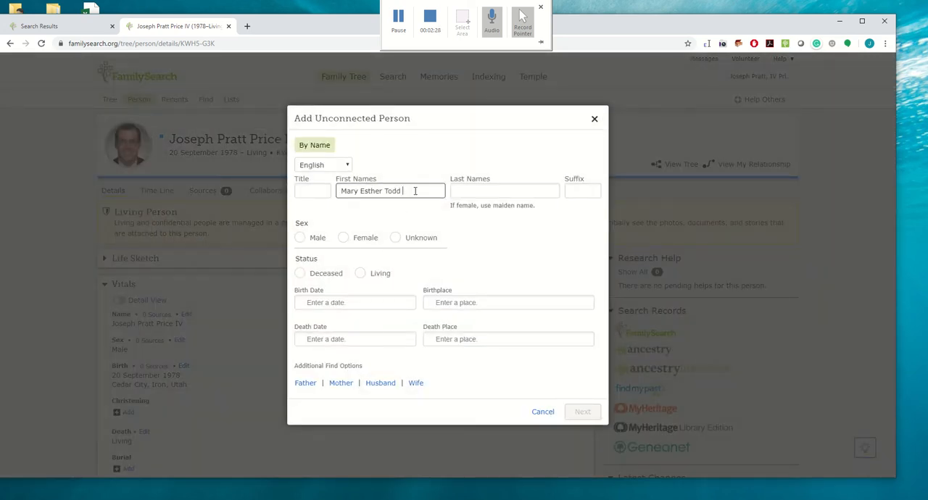
- Enter the copied first names and the maiden name as last name, and set the sex to Female and status to Deceased
drag(413, 190, 388, 191)
key(ctrl+x)
key(Tab)
key(ctrl+v)
click(343, 238)
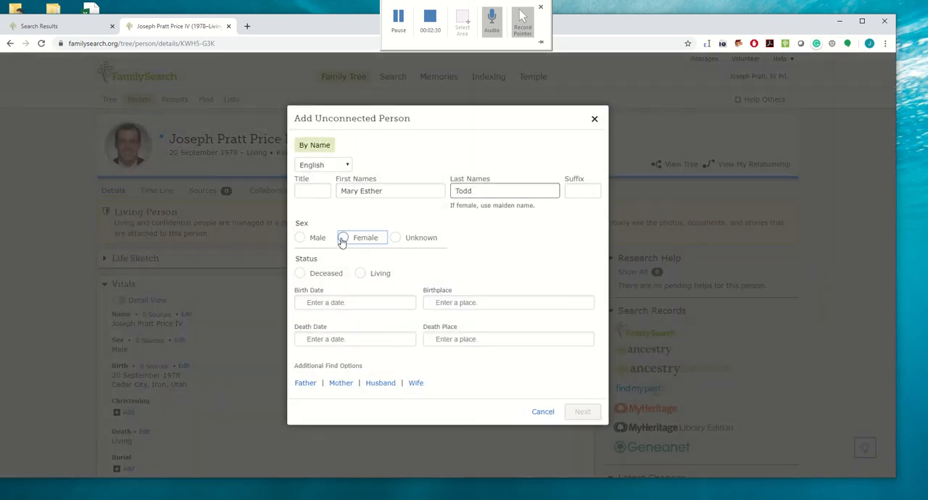
click(299, 274)
- Copy the birth date from the Find A Grave record into the new person's Birth Date and choose the standardized date
click(79, 26)
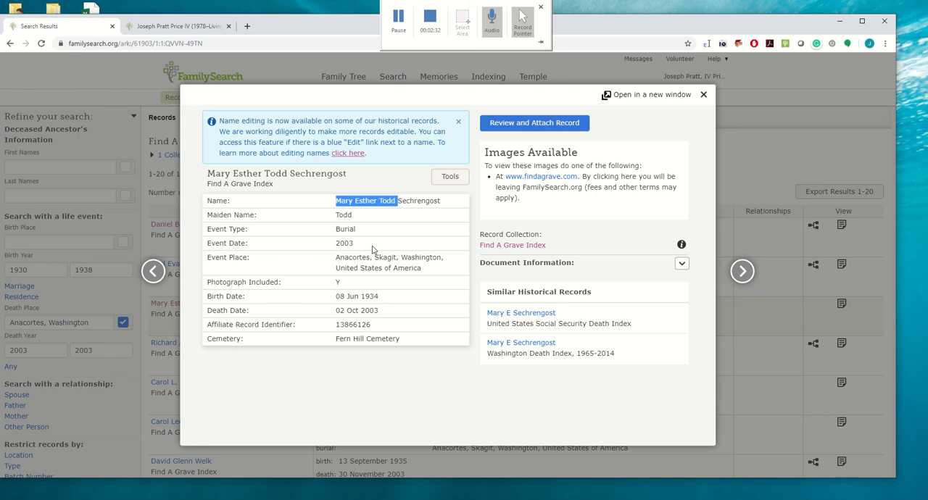
drag(380, 296, 337, 297)
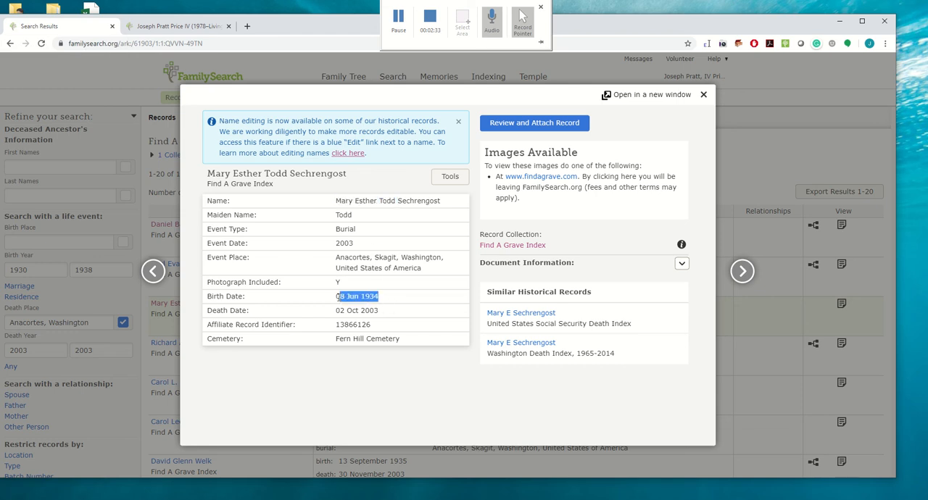
key(ctrl+c)
click(177, 26)
click(347, 322)
key(ctrl+v)
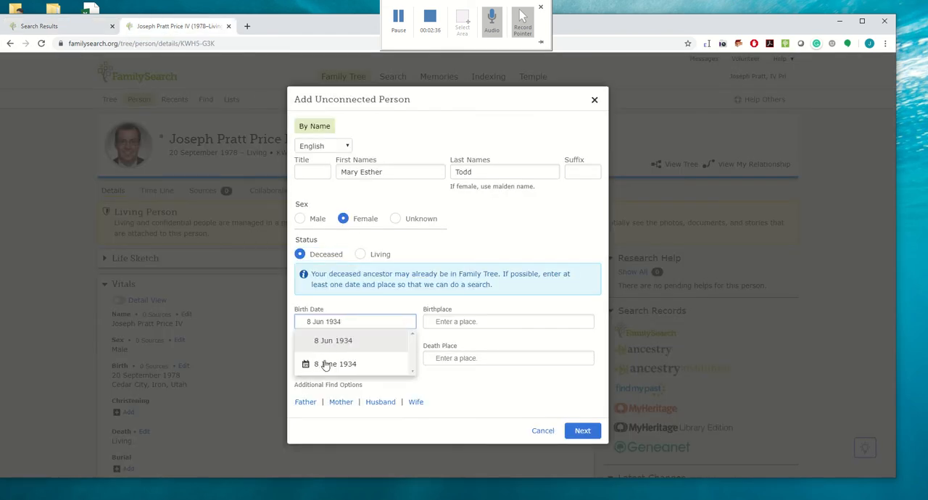
click(325, 365)
- Copy the death date from the Find A Grave record, enter it as standardized date 2 October 2003, and create the person
click(76, 27)
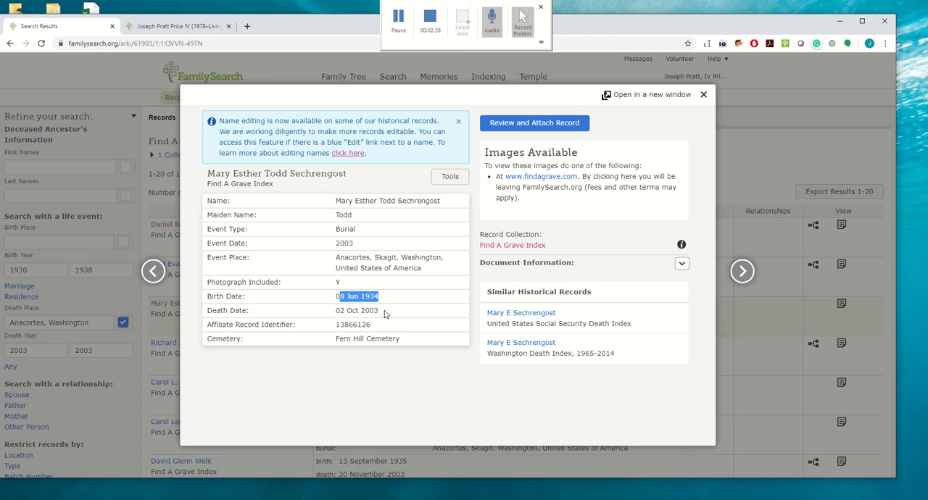
drag(384, 313, 347, 310)
key(ctrl+c)
click(177, 26)
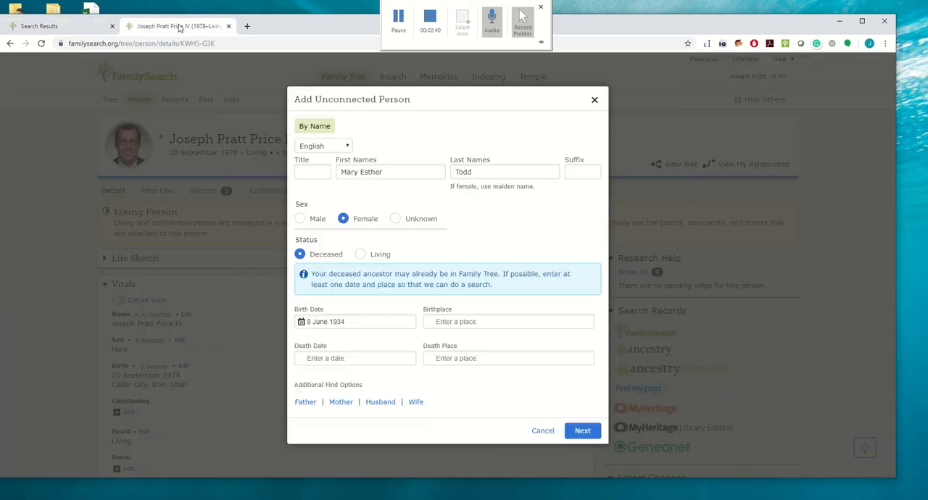
click(341, 358)
key(ctrl+v)
click(341, 400)
click(589, 430)
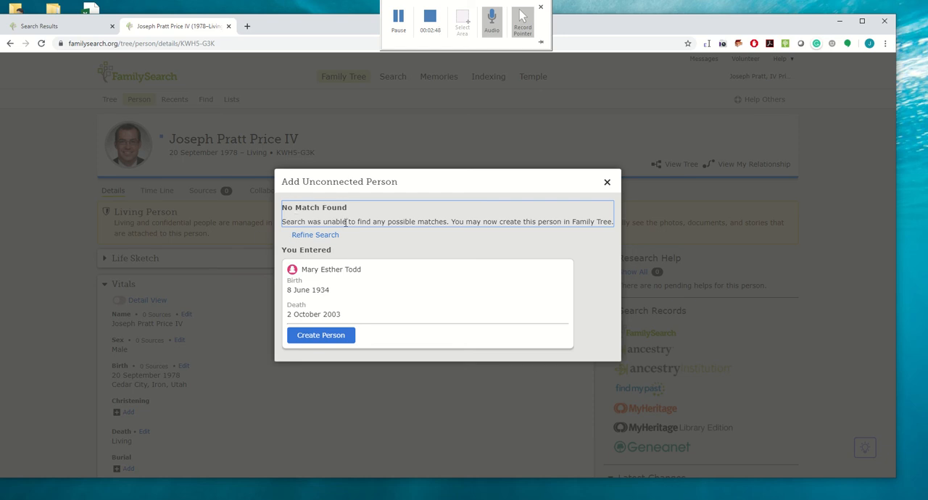
click(317, 337)
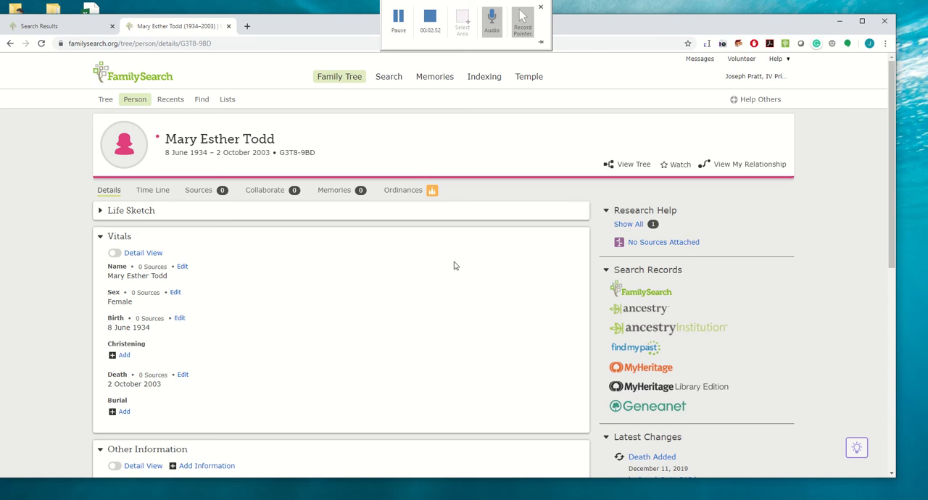
- Search FamilySearch records for the new person and attach the matching Find A Grave Index record, adding its burial information
click(647, 292)
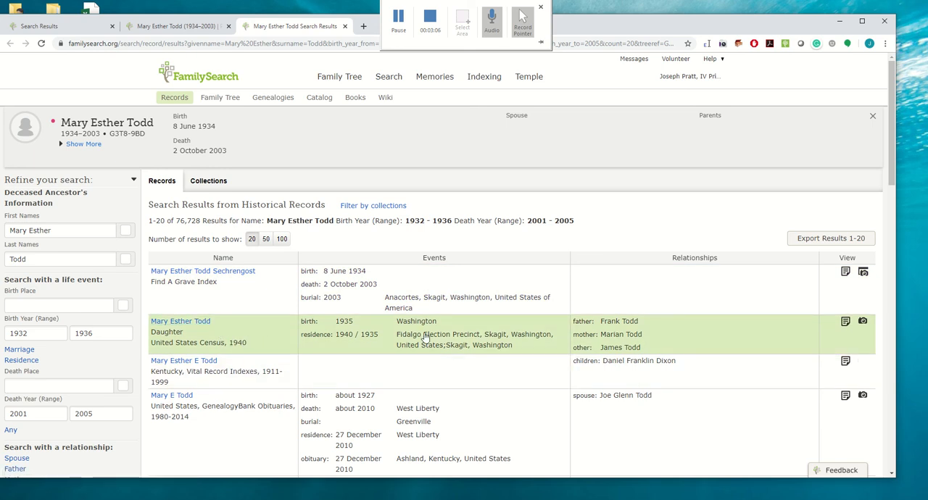
click(188, 270)
click(516, 179)
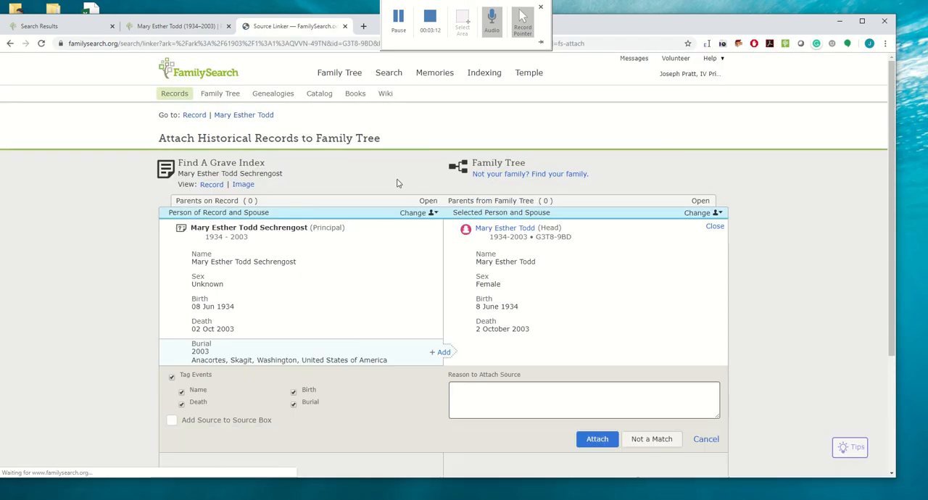
click(441, 352)
click(599, 439)
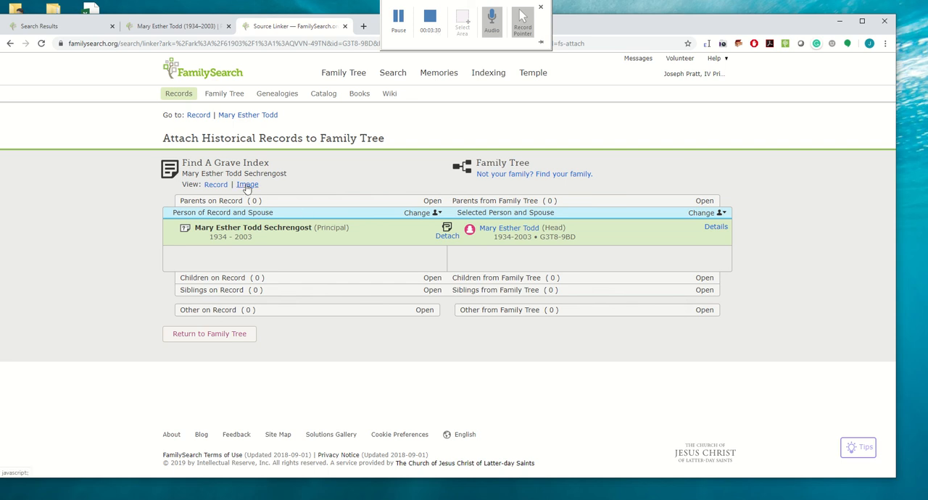
- Open the attached record's Find A Grave memorial page and arrange its window beside the narrowed FamilySearch window
click(247, 187)
click(121, 200)
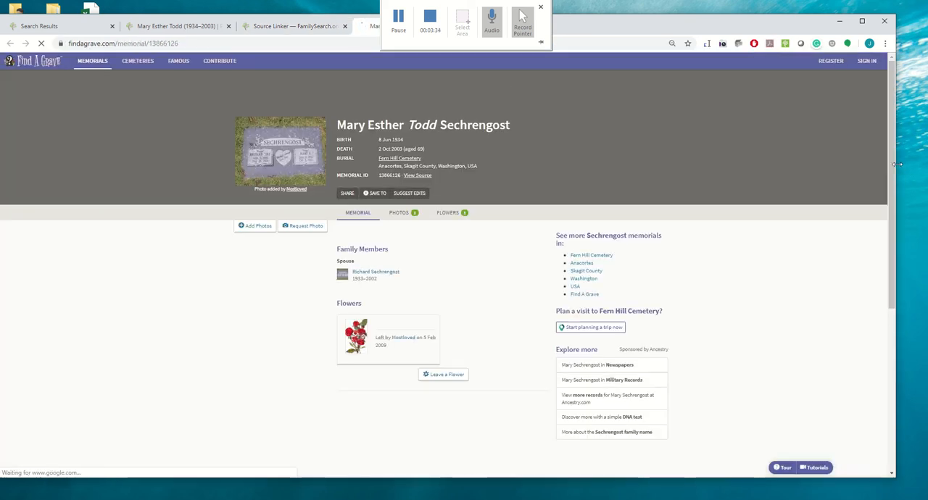
drag(896, 163, 549, 156)
drag(349, 29, 525, 34)
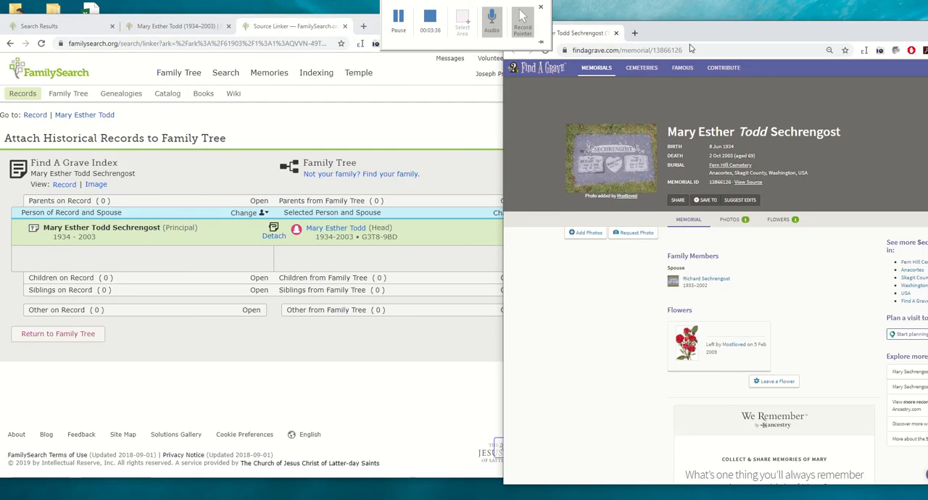
drag(711, 33, 683, 22)
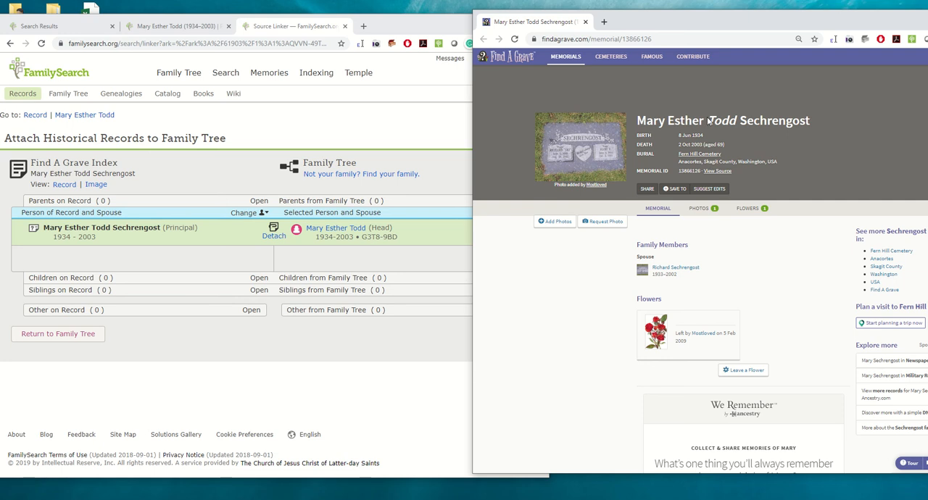
- Open the spouse's Find A Grave memorial and the Add Spouse form on the woman's Family Tree page
click(76, 116)
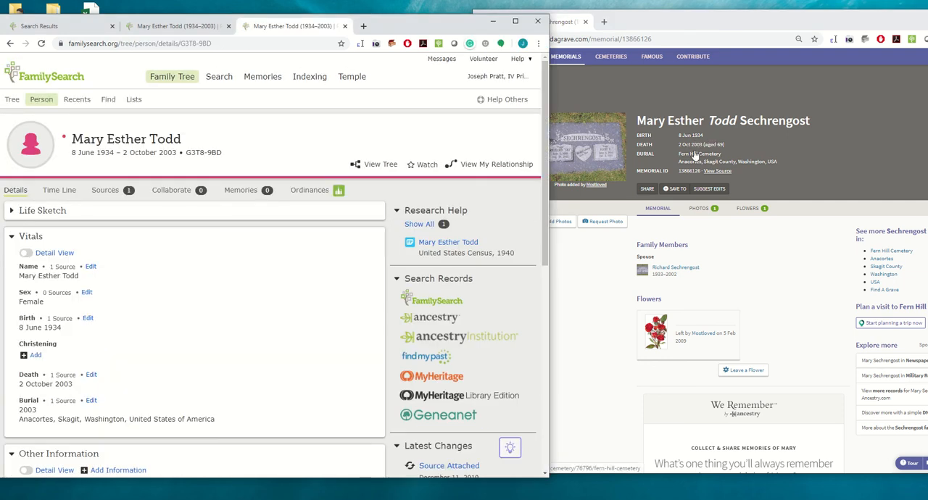
click(671, 273)
click(674, 268)
scroll(230, 267, down, 2)
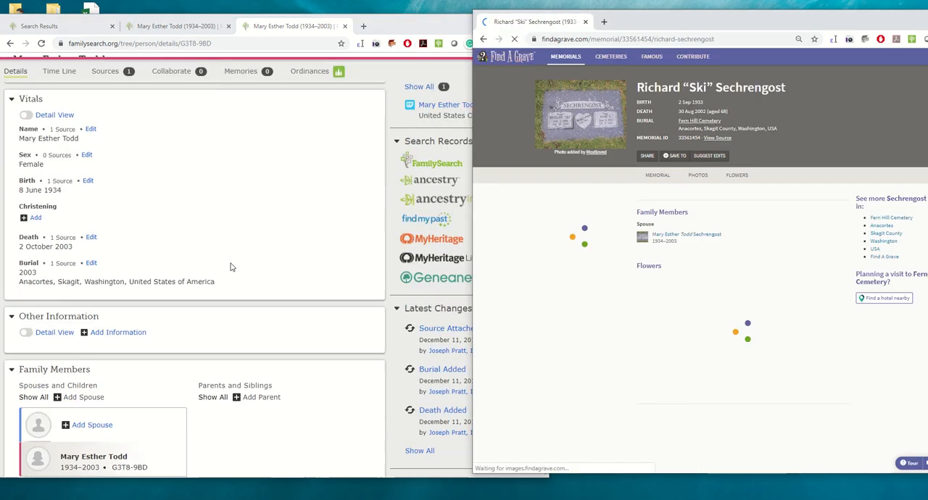
click(87, 358)
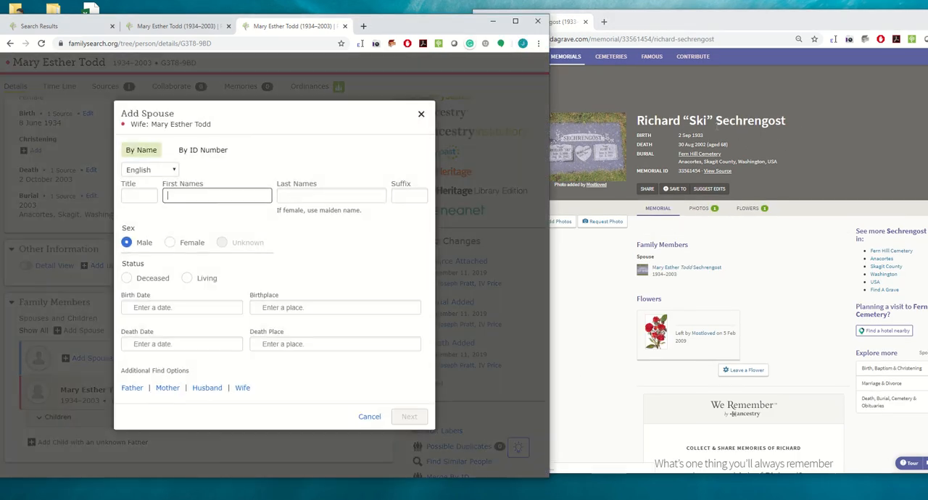
- Copy the husband's first name, without the nickname, and his last name from the memorial into the Add Spouse form
double_click(657, 120)
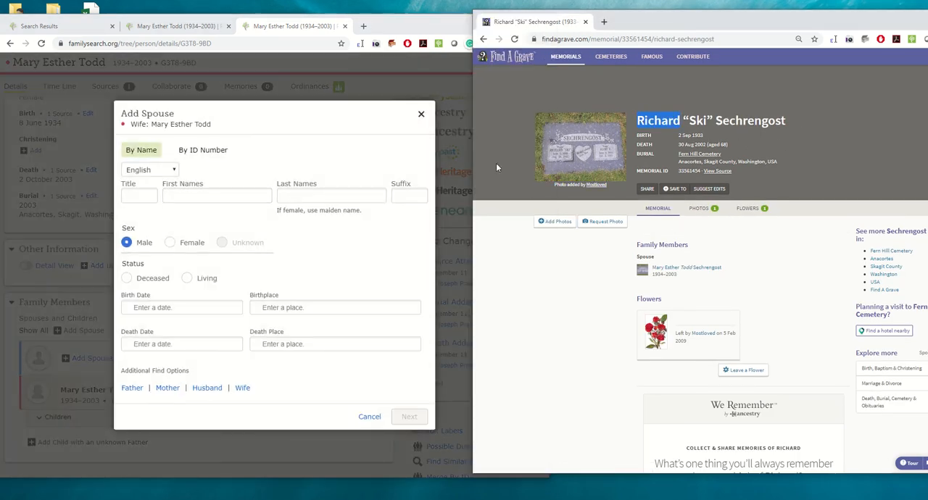
click(186, 217)
key(ctrl+v)
drag(785, 127, 723, 123)
click(325, 195)
key(ctrl+v)
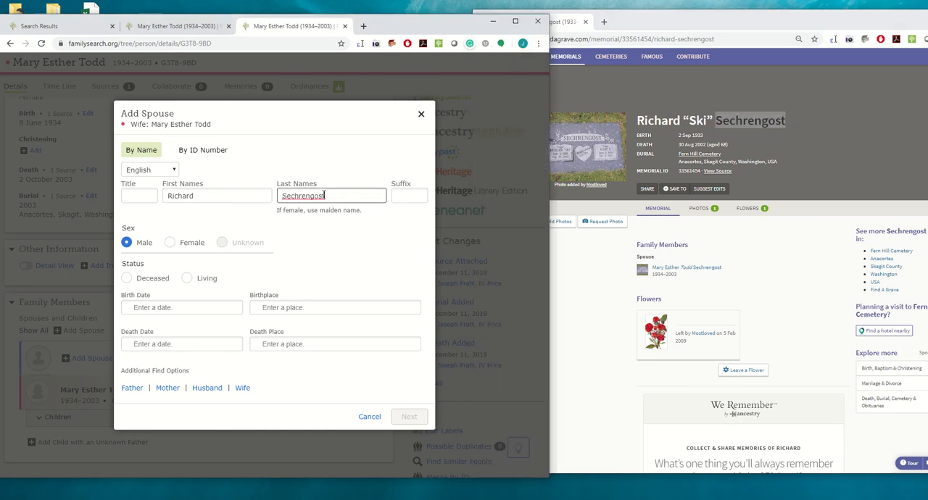
- Set the husband's status to Deceased and copy his birth date from the memorial, choosing the standardized date
click(141, 283)
drag(703, 135, 682, 135)
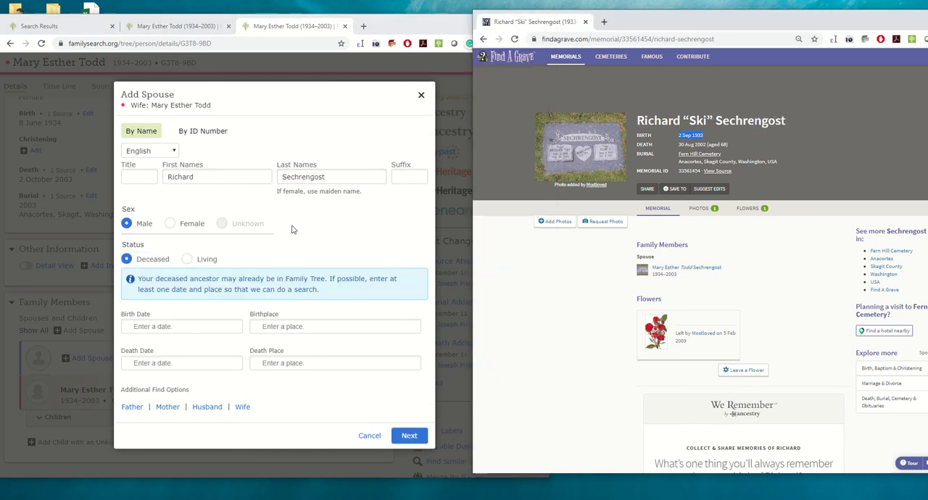
click(146, 326)
key(ctrl+v)
click(152, 363)
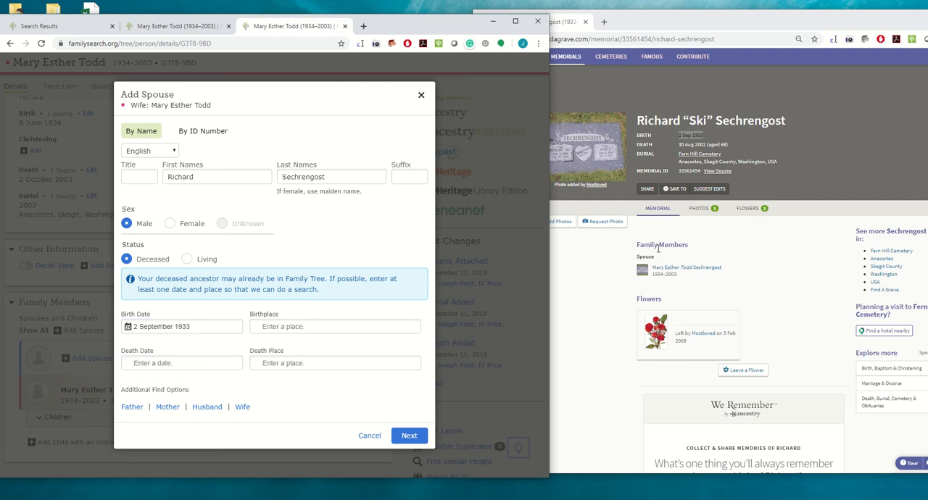
- Copy the husband's death date from the memorial, choose the standardized 30 August 2002, and create him as the spouse
drag(705, 144, 679, 144)
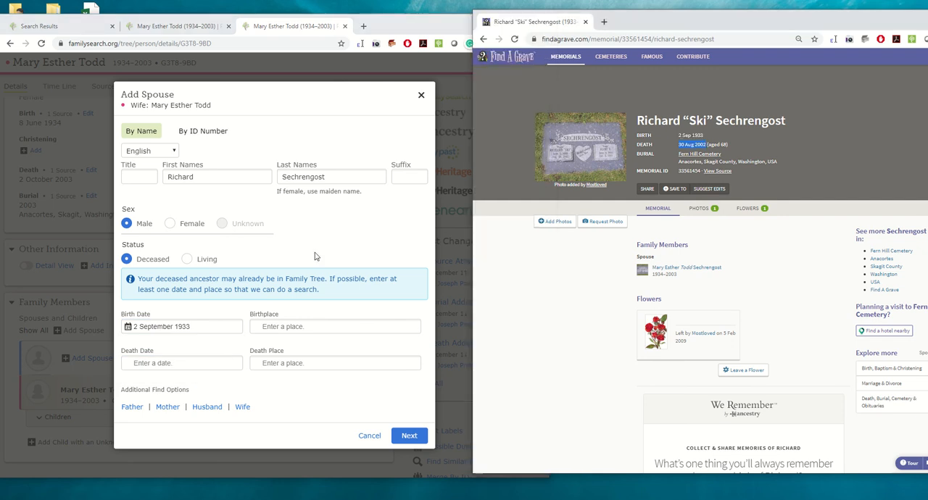
click(181, 360)
key(ctrl+v)
click(150, 408)
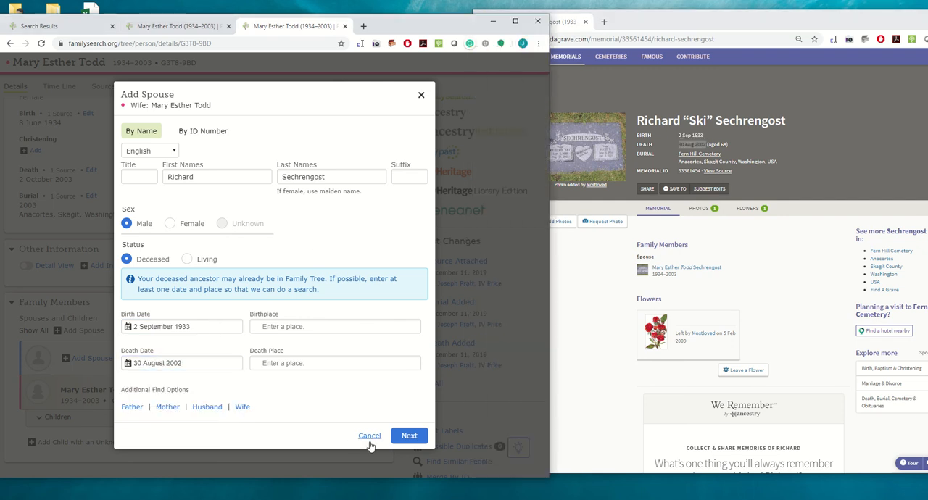
click(409, 435)
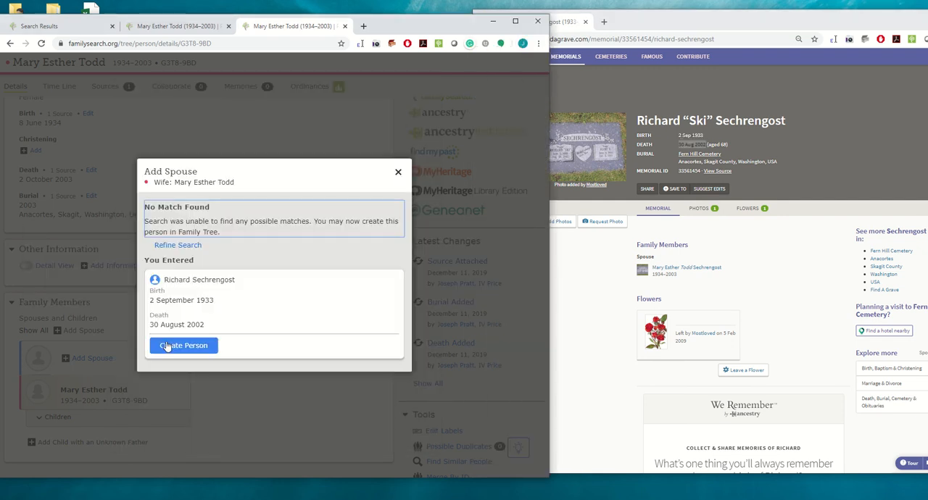
click(166, 343)
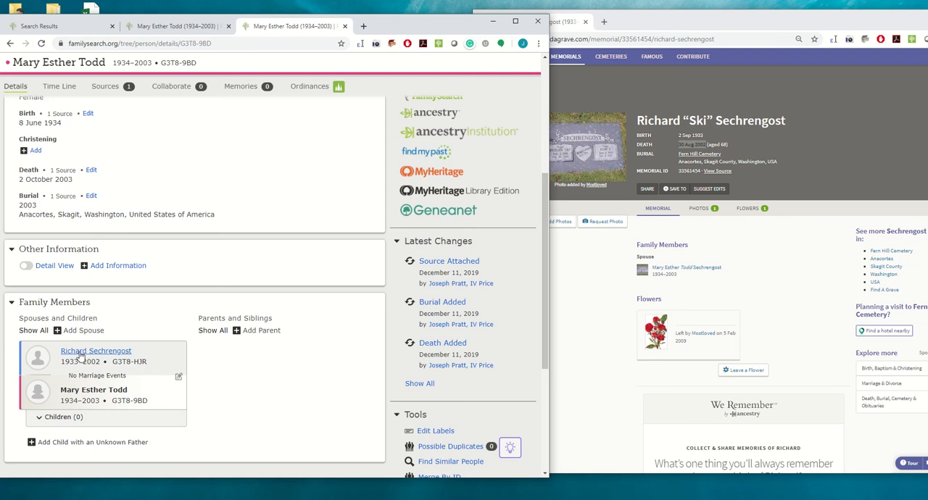
- Open the husband's Family Tree person page and search FamilySearch for his records
click(95, 351)
click(265, 423)
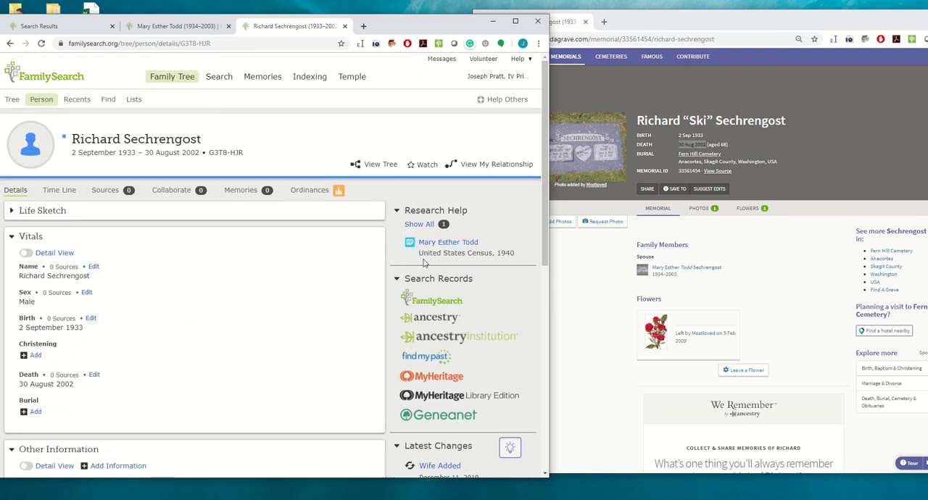
click(433, 294)
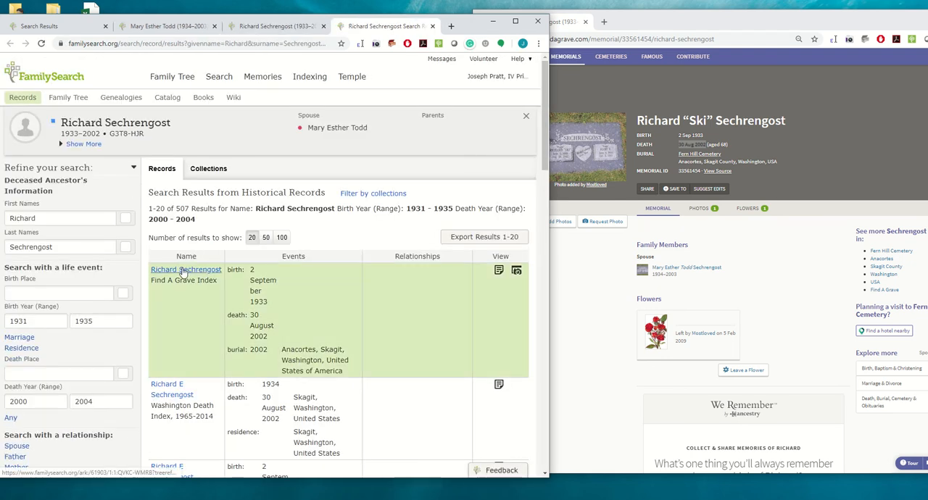
- Attach the Find A Grave Index record to the husband and add its burial information to his tree entry
click(183, 270)
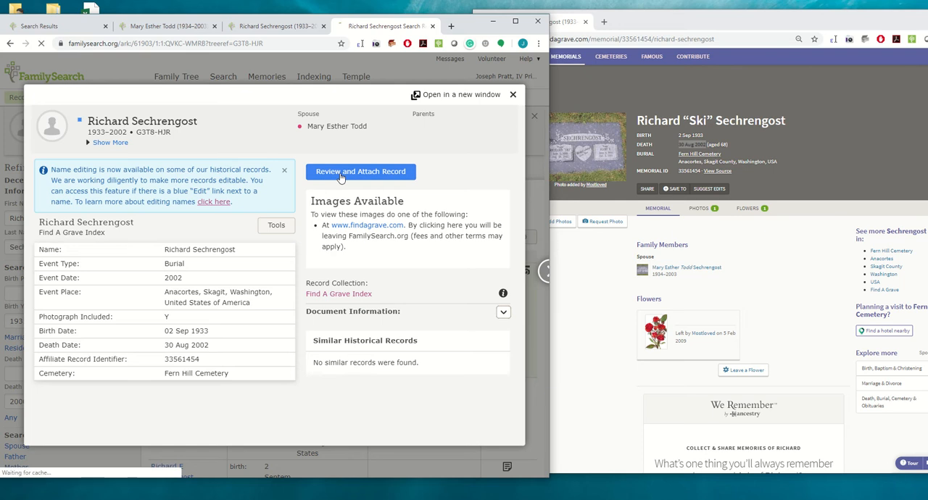
click(356, 113)
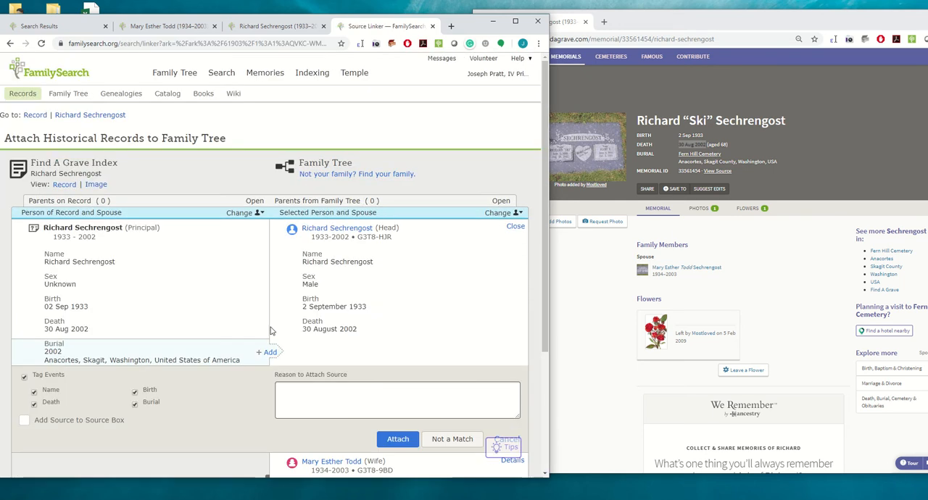
click(270, 353)
scroll(326, 347, down, 2)
click(397, 340)
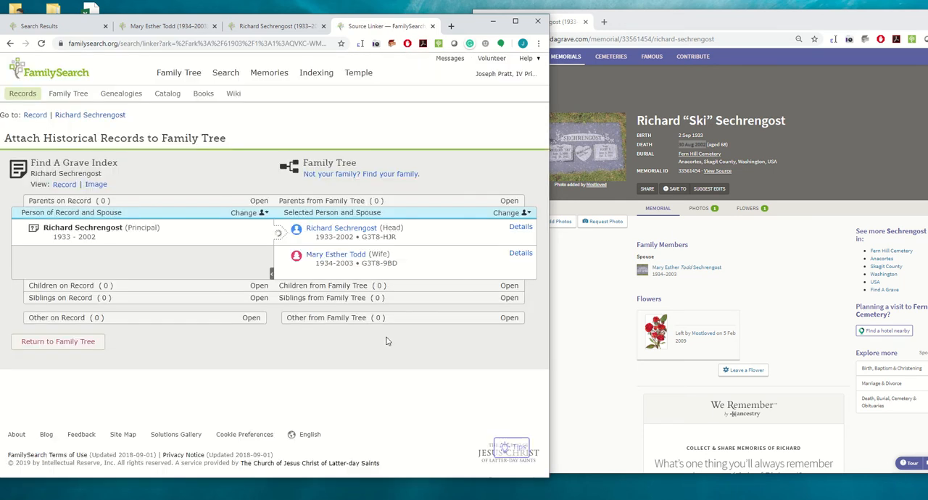
- Show all research hints for the husband and copy the death place from the Washington Death Index hint
click(73, 115)
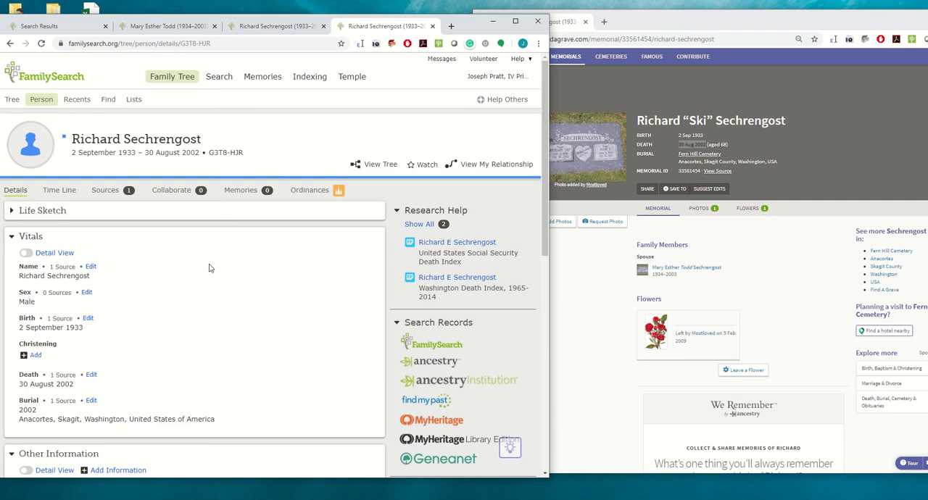
scroll(208, 268, down, 3)
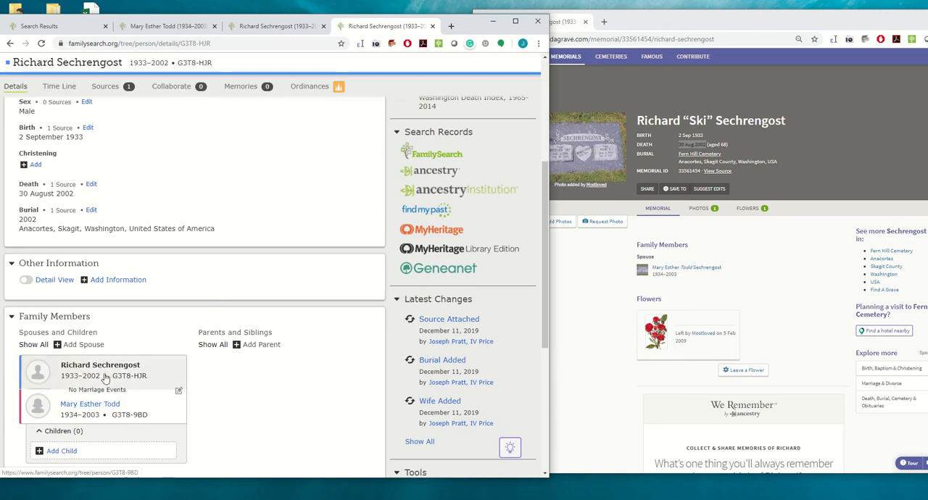
scroll(106, 378, up, 2)
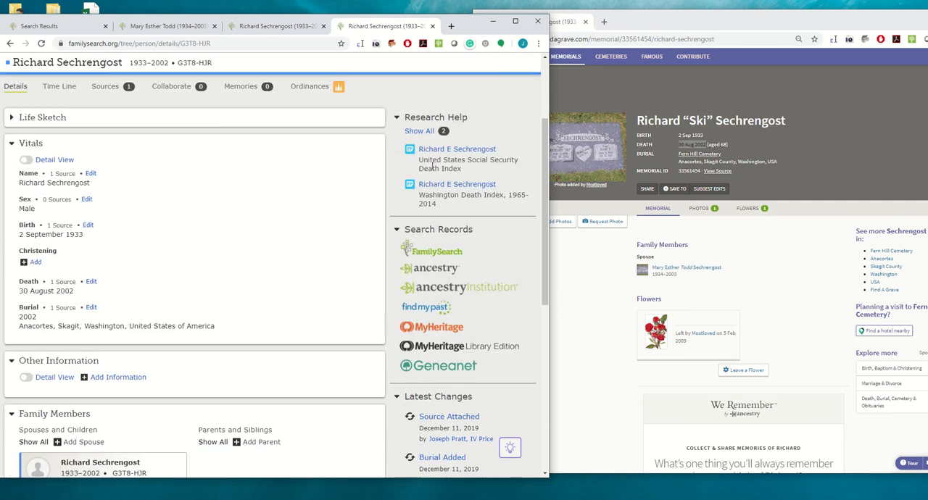
click(420, 131)
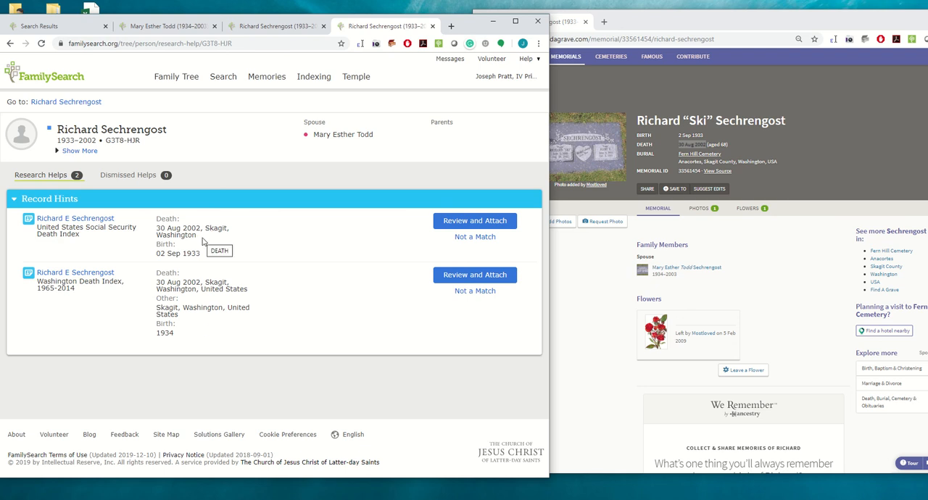
drag(257, 292, 201, 283)
key(ctrl+c)
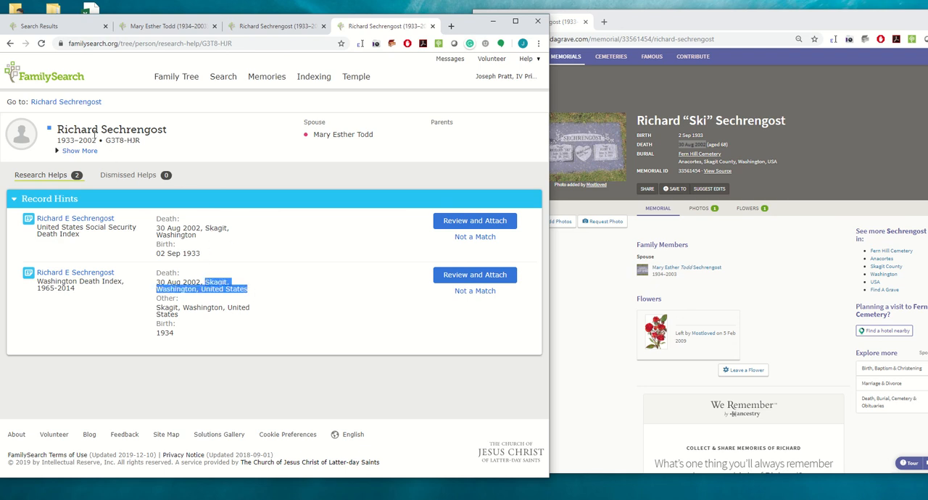
- Set the husband's place of death to the standardized Skagit, Washington, United States and save the change
click(59, 101)
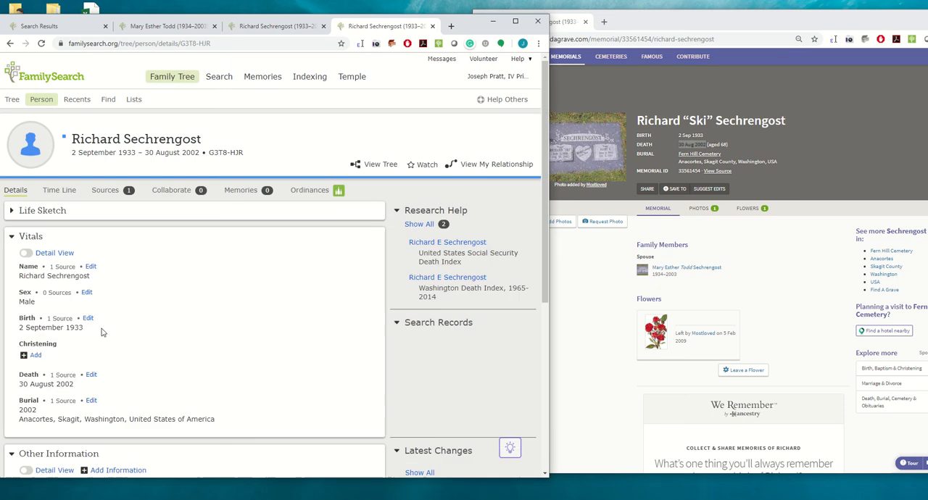
click(90, 375)
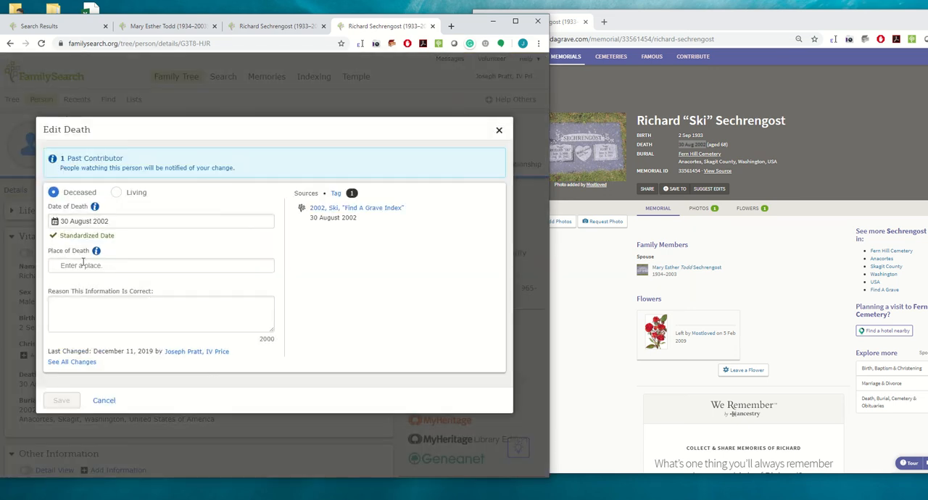
click(83, 265)
key(ctrl+v)
click(78, 312)
key(ctrl+a)
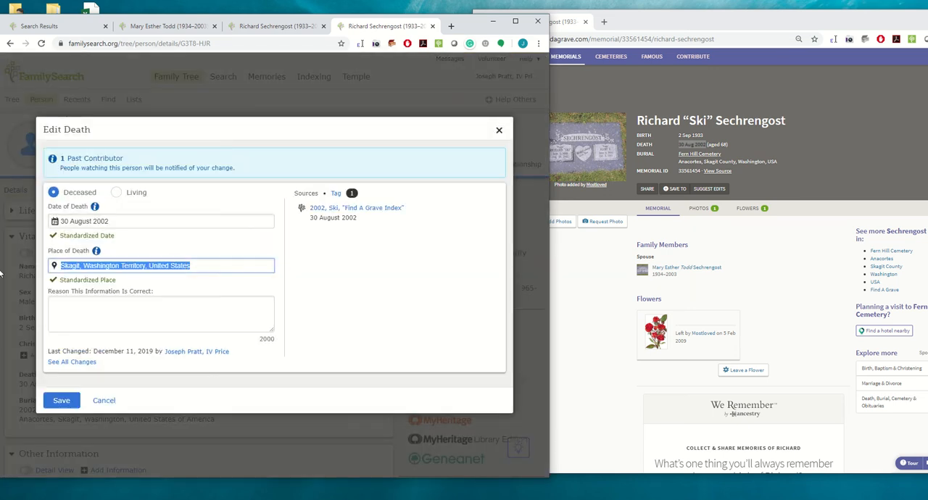
key(ctrl+v)
click(87, 289)
click(61, 400)
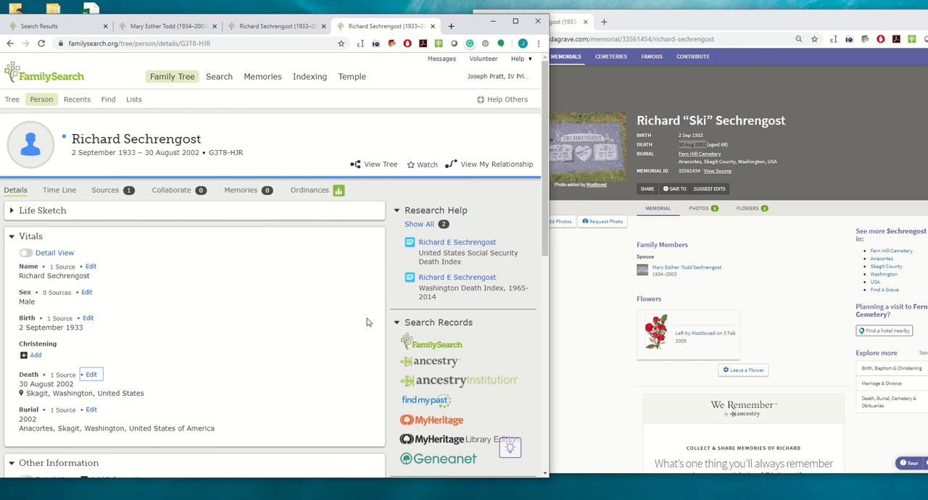
scroll(238, 302, down, 2)
scroll(238, 302, down, 2)
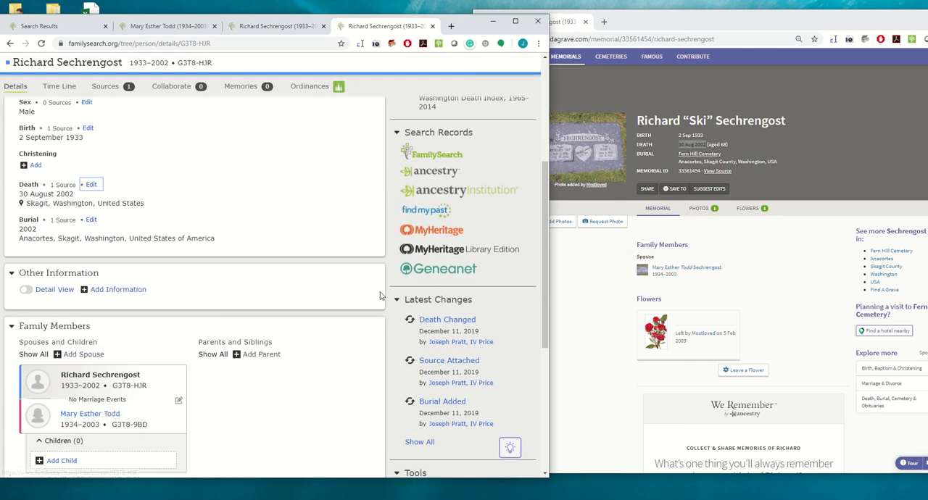
- Search Ancestry for the husband's records from his Family Tree page and open his U.S., Find A Grave Index record
scroll(377, 290, up, 2)
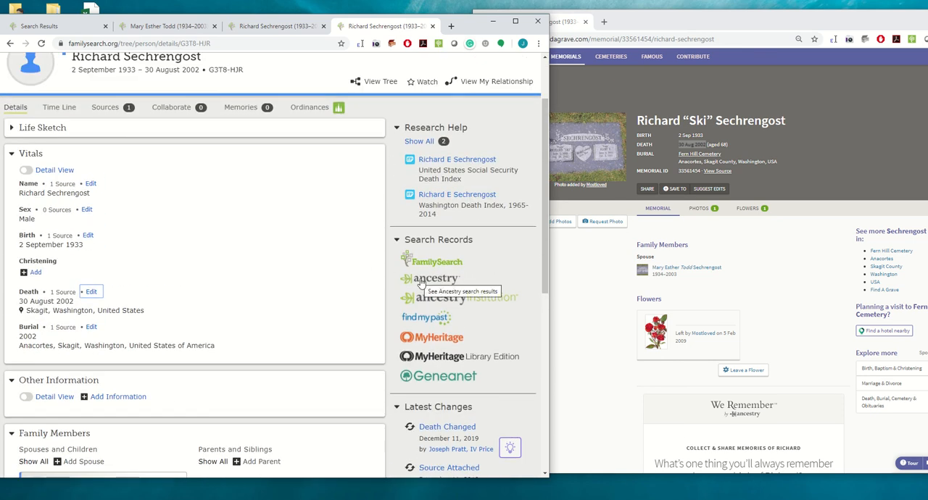
click(420, 281)
drag(389, 29, 648, 29)
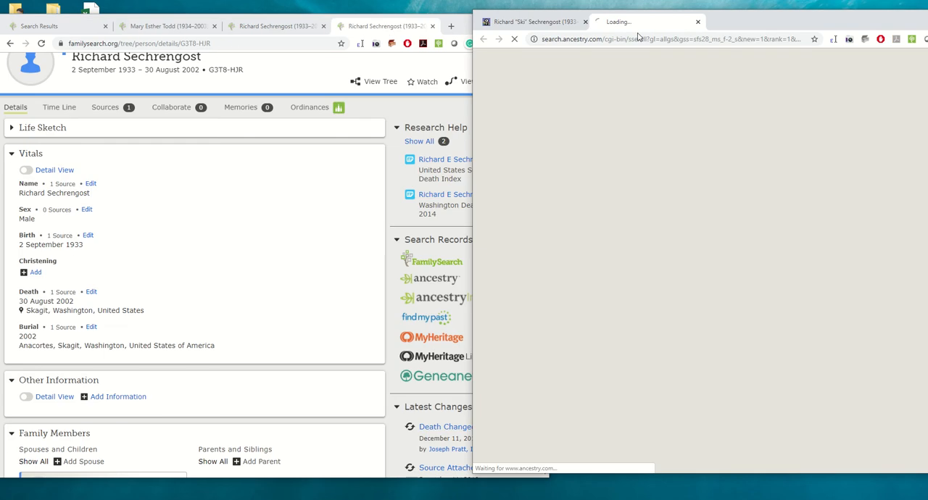
drag(788, 31, 756, 33)
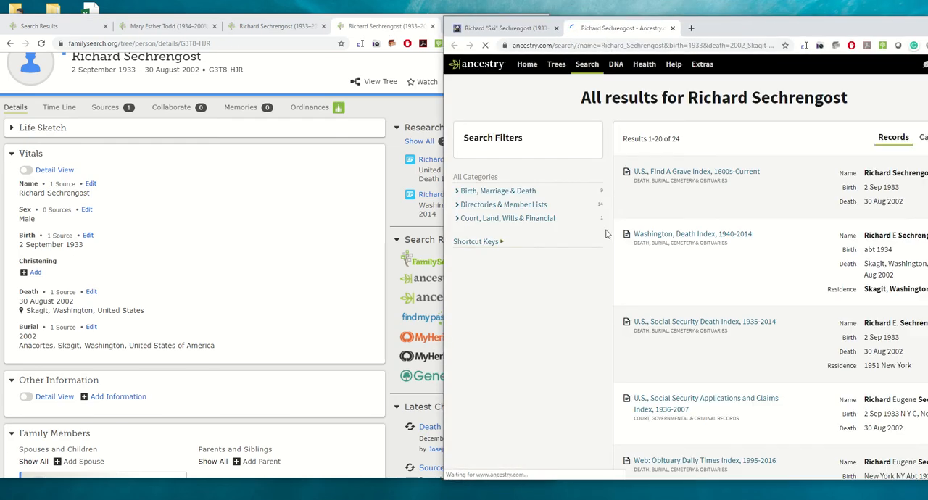
drag(751, 34, 725, 35)
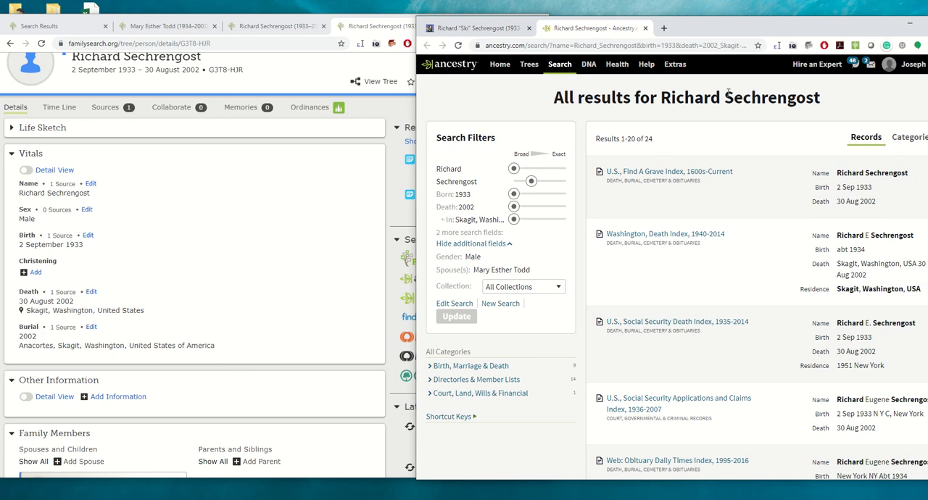
click(637, 172)
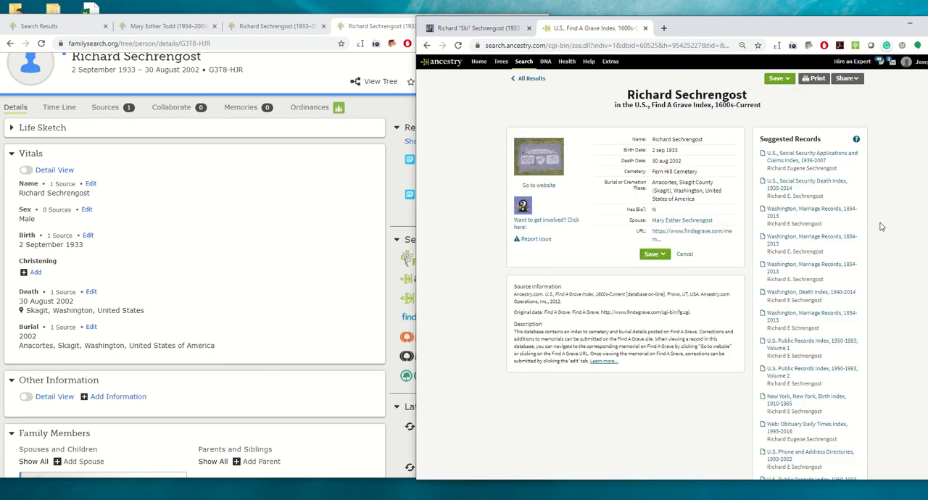
- Review the suggested records, find others researching the husband in Public Member Trees, and list all trees containing him
scroll(874, 345, down, 4)
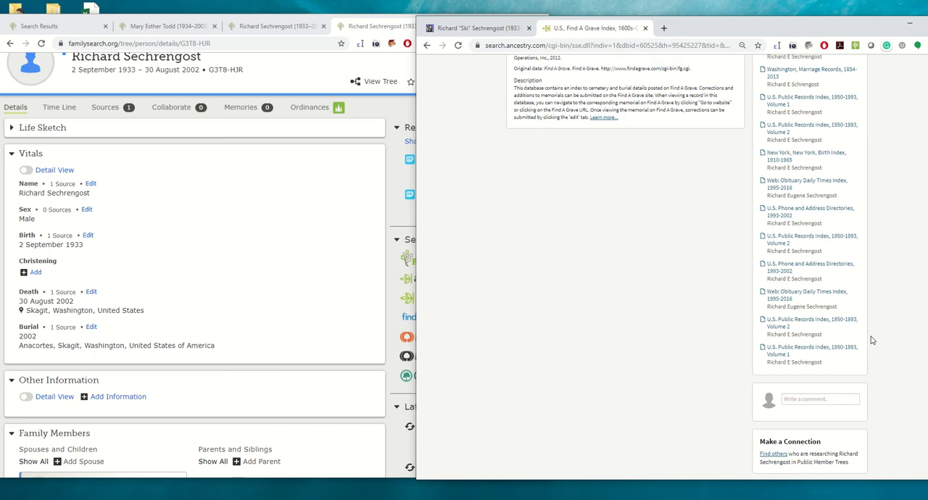
scroll(872, 340, up, 5)
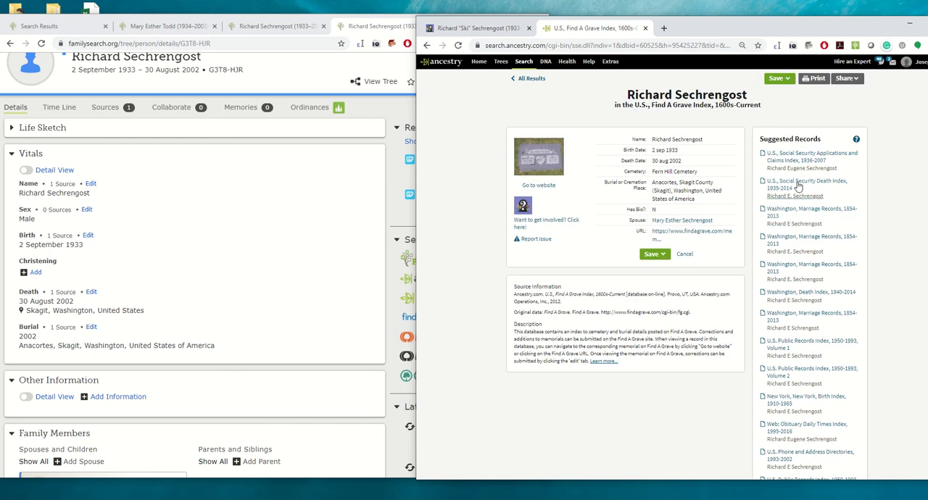
scroll(879, 236, down, 5)
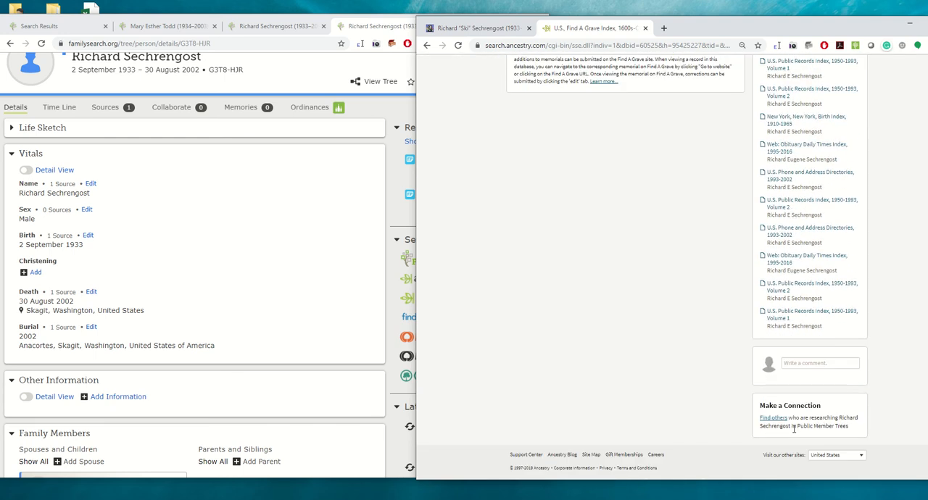
click(772, 419)
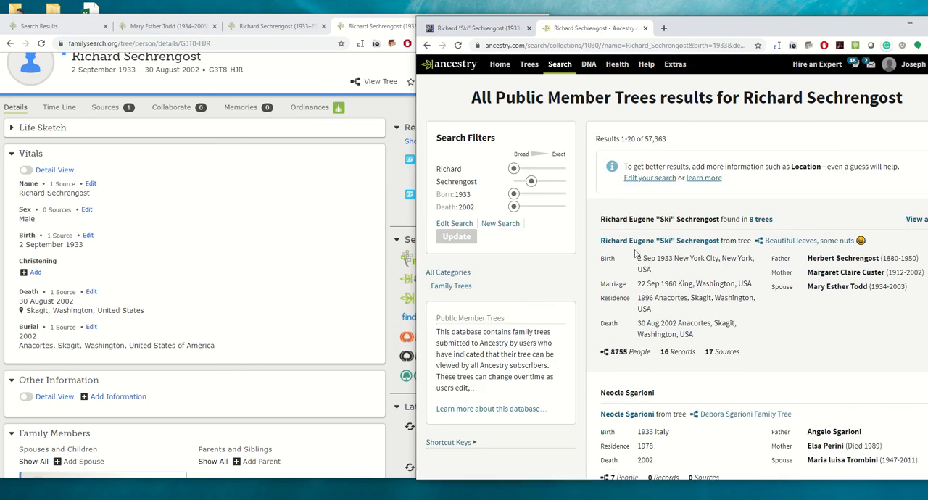
click(760, 219)
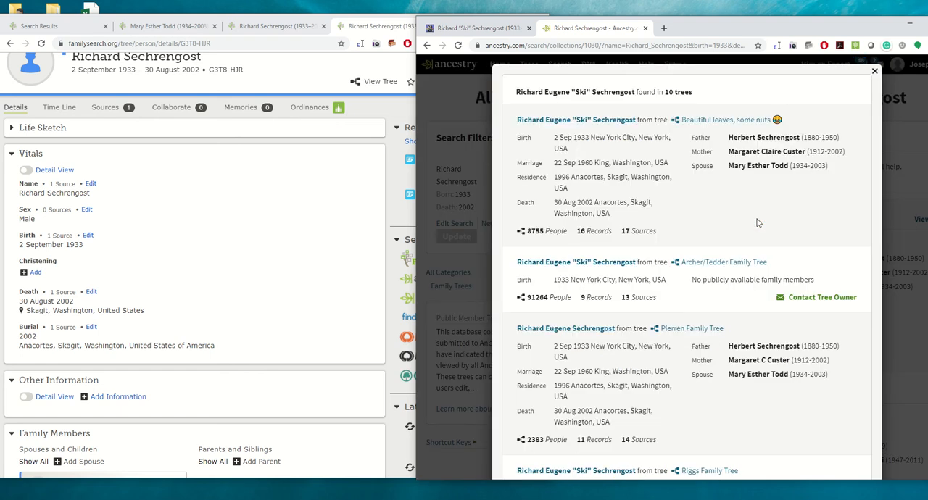
- Compare the husband's entries across the member trees and open his profile in the "Beautiful leaves, some nuts" tree
scroll(750, 189, down, 1)
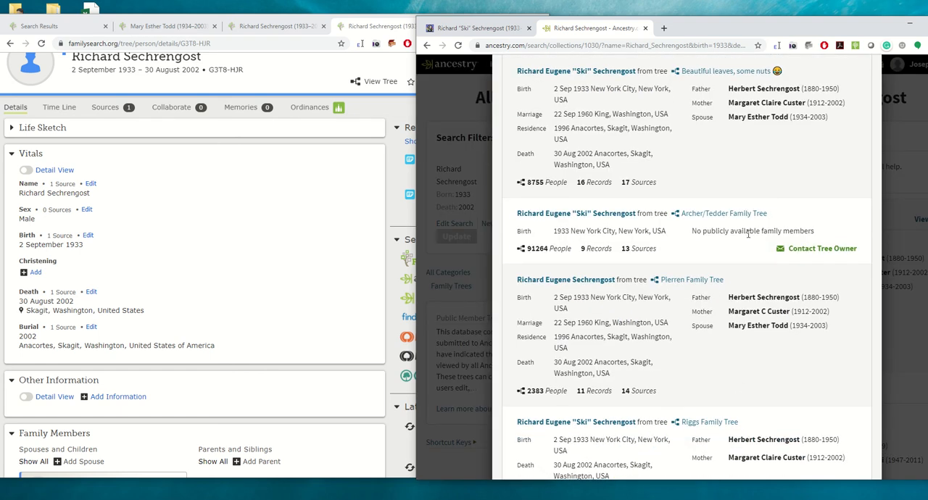
scroll(754, 161, up, 1)
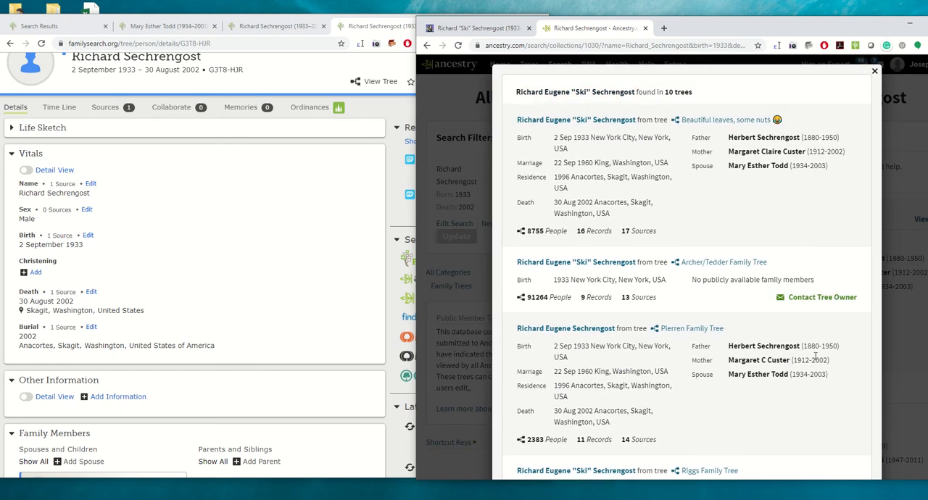
scroll(811, 355, down, 3)
scroll(797, 374, down, 3)
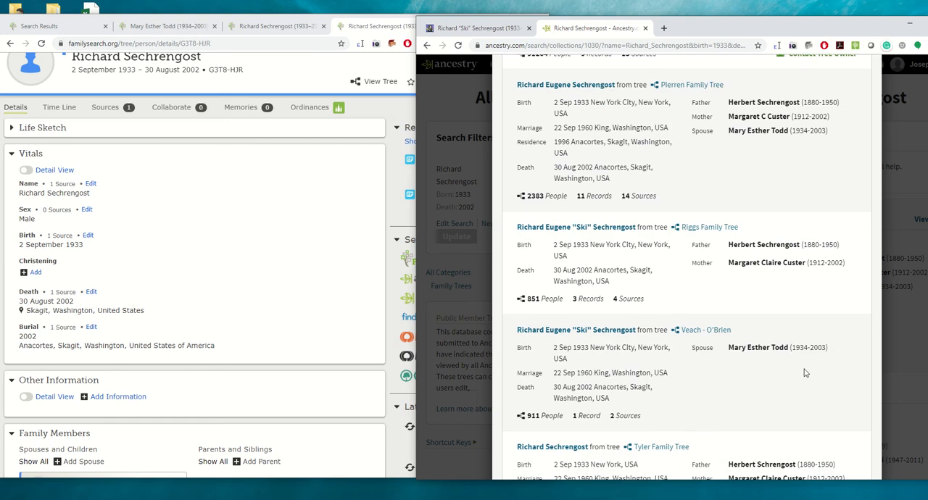
scroll(803, 372, up, 6)
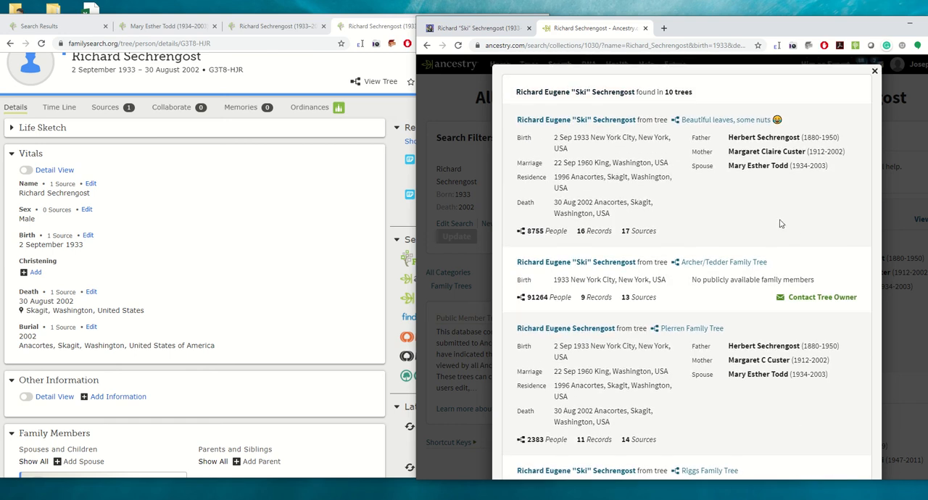
click(564, 121)
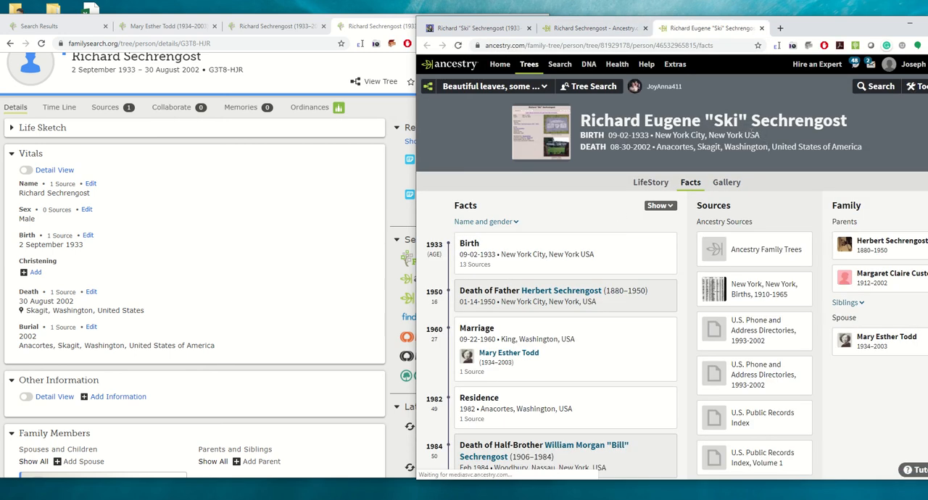
- Copy the birthplace from Ancestry, set the husband's FamilySearch birthplace to the standardized New York City, New York, United States, and save
drag(665, 136, 654, 137)
key(ctrl+c)
click(88, 235)
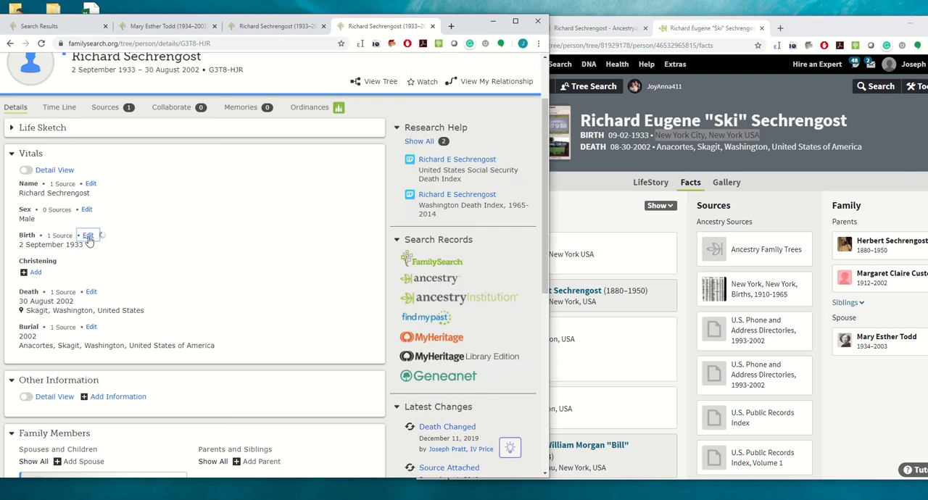
click(119, 258)
key(ctrl+v)
click(92, 313)
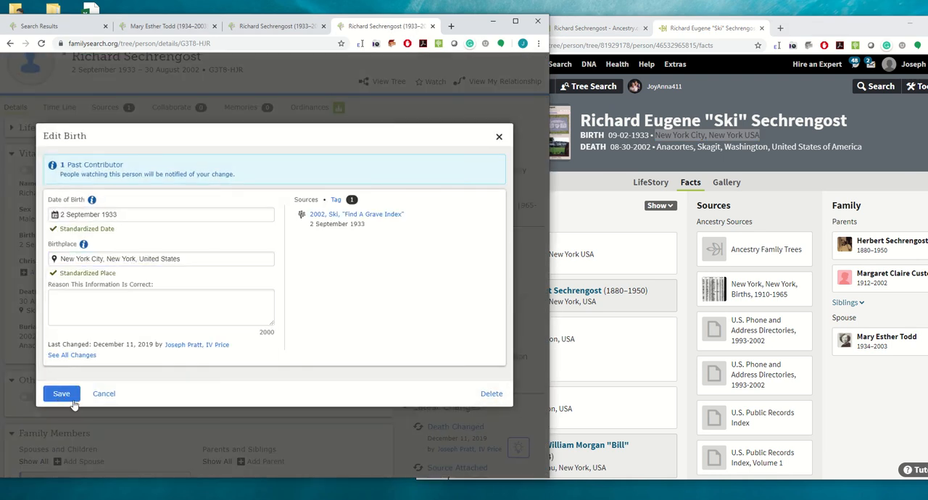
click(63, 393)
- Review the husband's sources in the Ancestry member tree and open his father's profile there
scroll(770, 355, down, 1)
scroll(770, 355, down, 1)
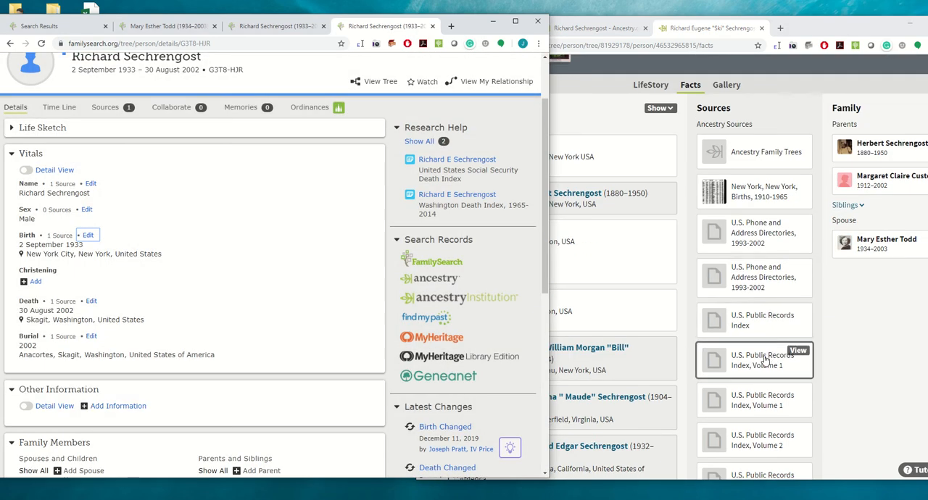
scroll(764, 360, up, 2)
click(895, 249)
- Start adding a parent to the husband in FamilySearch, entering the father's first and last names from Ancestry, sex Male and status Deceased
scroll(344, 253, down, 3)
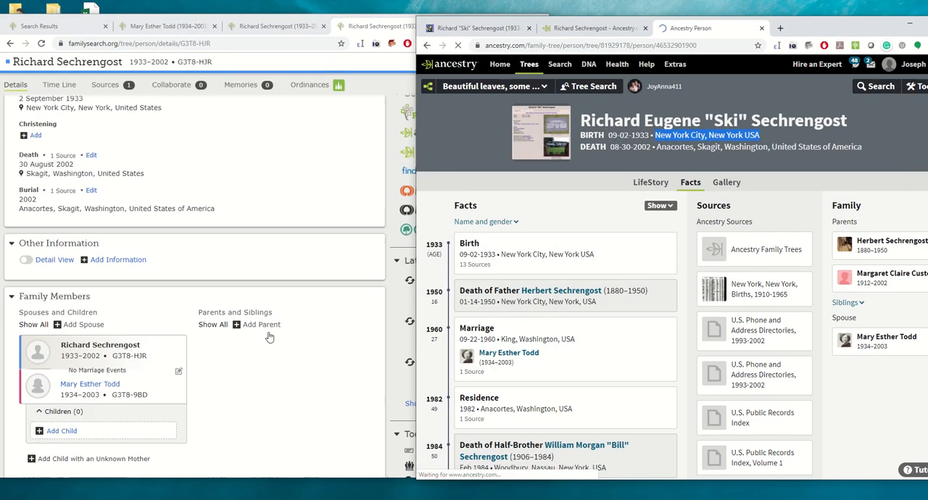
click(255, 325)
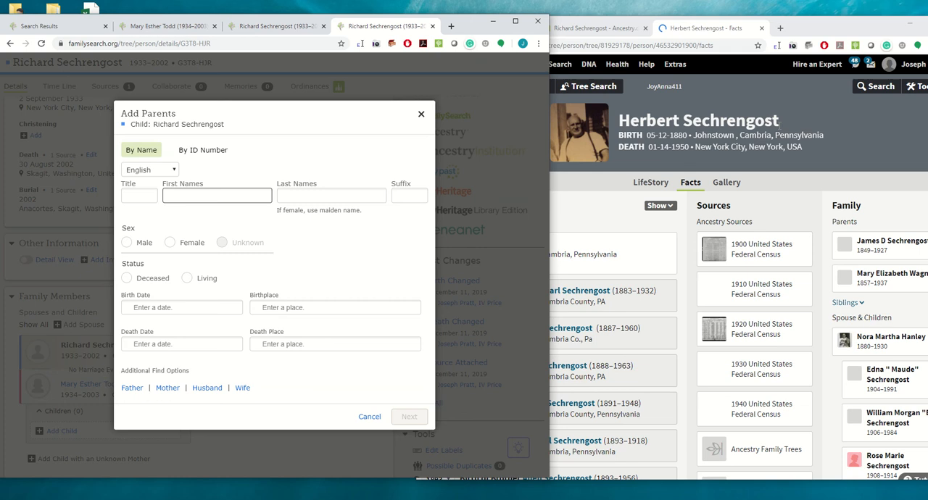
drag(780, 121, 618, 121)
key(ctrl+c)
click(194, 194)
key(ctrl+v)
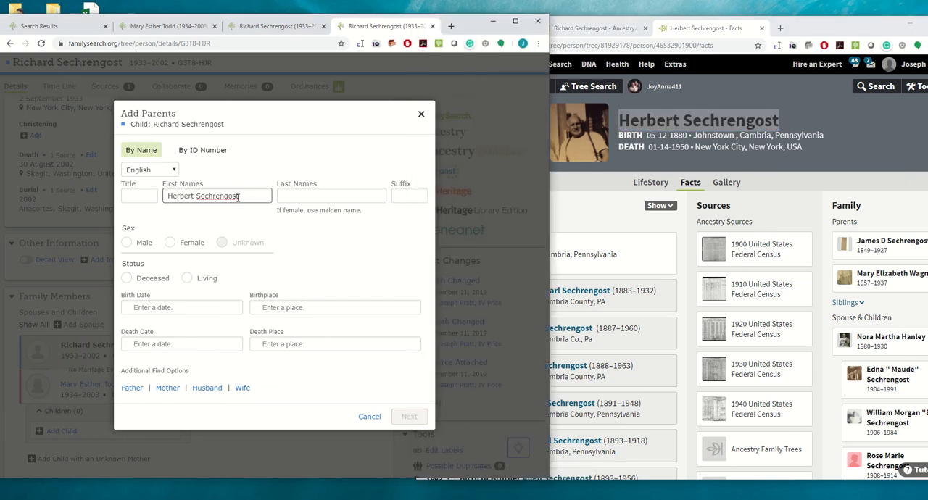
drag(241, 196, 196, 196)
key(ctrl+x)
click(290, 200)
key(ctrl+v)
click(126, 244)
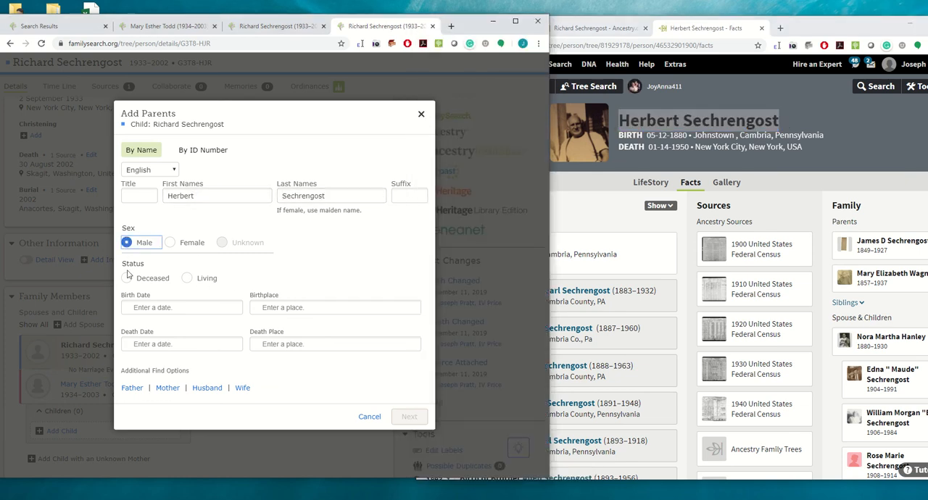
click(127, 278)
- Enter the father's birth date from Ancestry and set his birthplace to the standardized Johnstown, Cambria, Pennsylvania, United States
drag(687, 135, 651, 135)
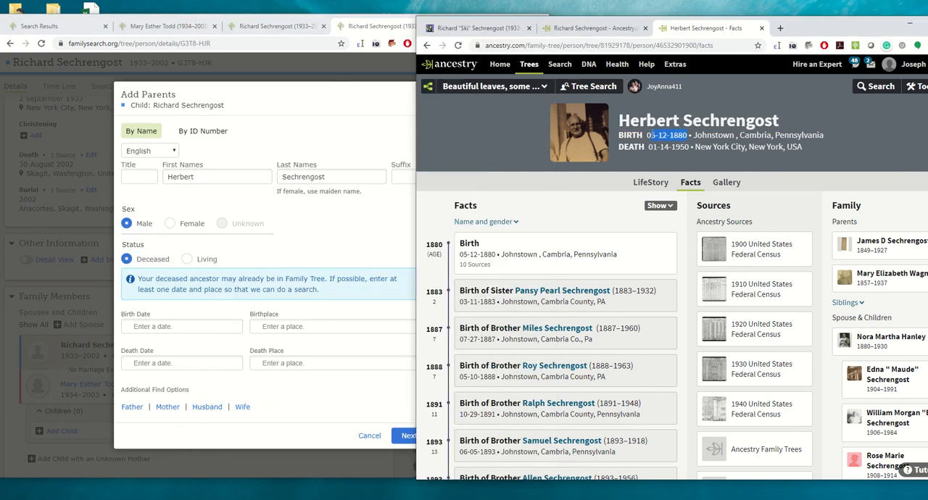
click(154, 324)
key(ctrl+v)
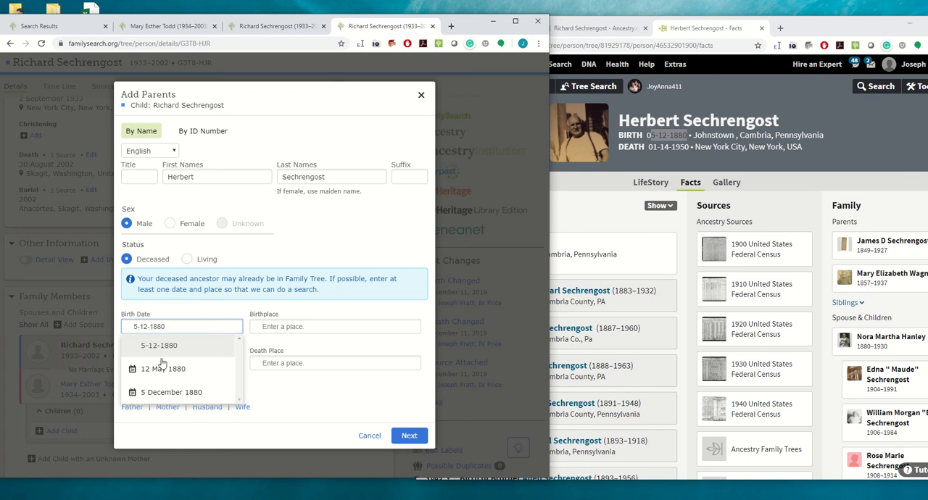
click(152, 371)
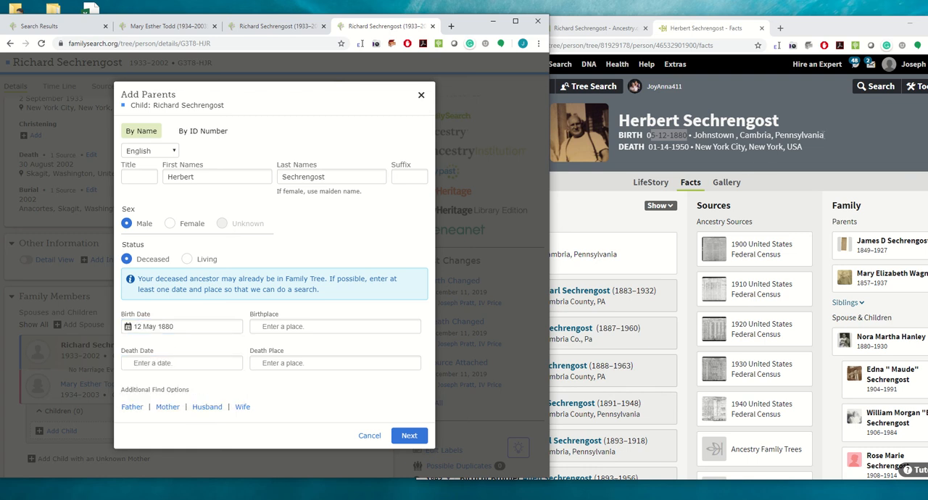
drag(824, 135, 739, 135)
click(319, 325)
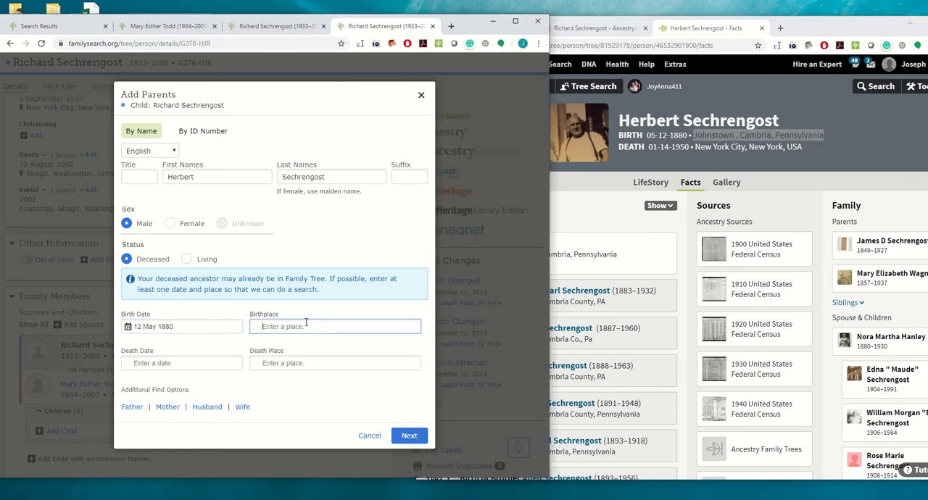
key(ctrl+v)
click(288, 366)
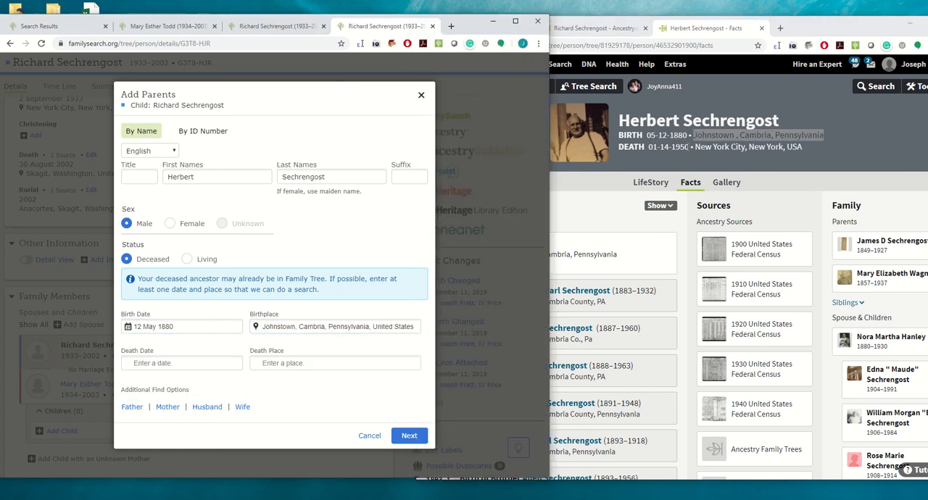
- Set the father's death date to 14 January 1950 and his death place to New York City, New York, United States
drag(689, 146, 678, 146)
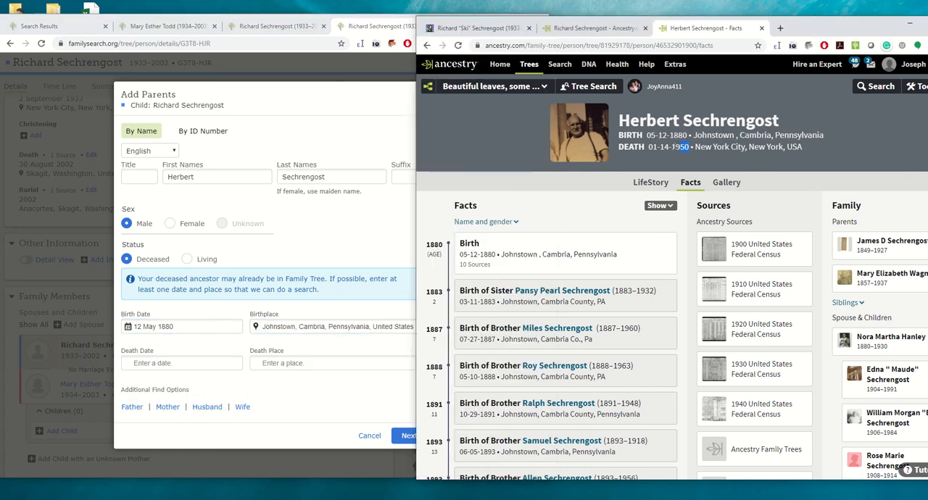
click(152, 362)
key(ctrl+v)
click(149, 403)
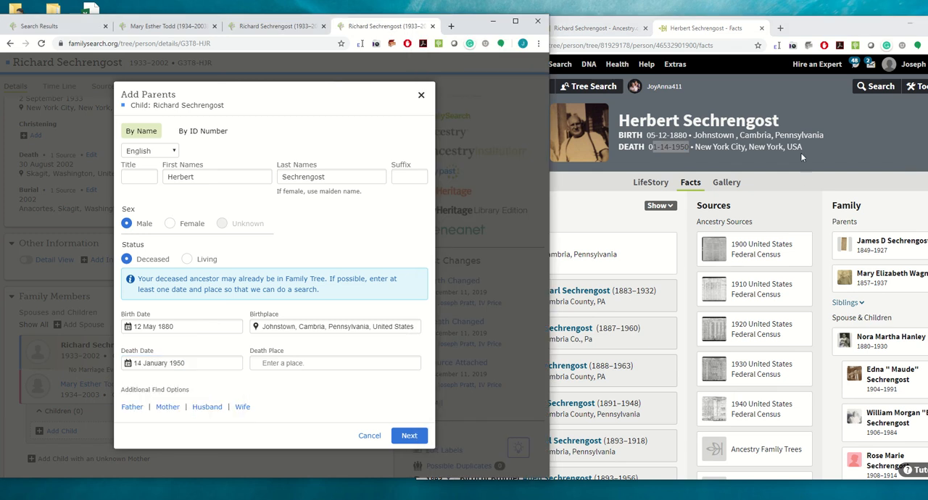
drag(802, 147, 749, 146)
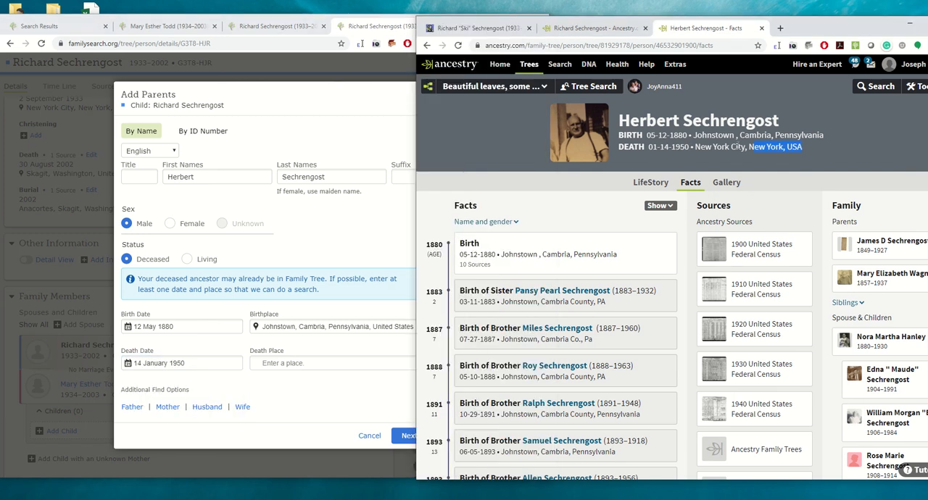
click(287, 362)
key(ctrl+v)
click(287, 402)
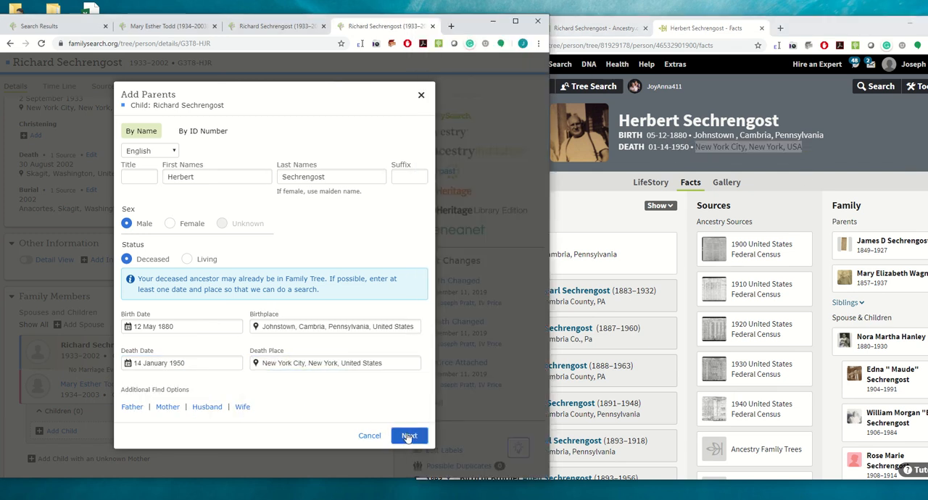
- Search for possible matches and add the existing person with the same birth and death dates as the husband's father
click(409, 436)
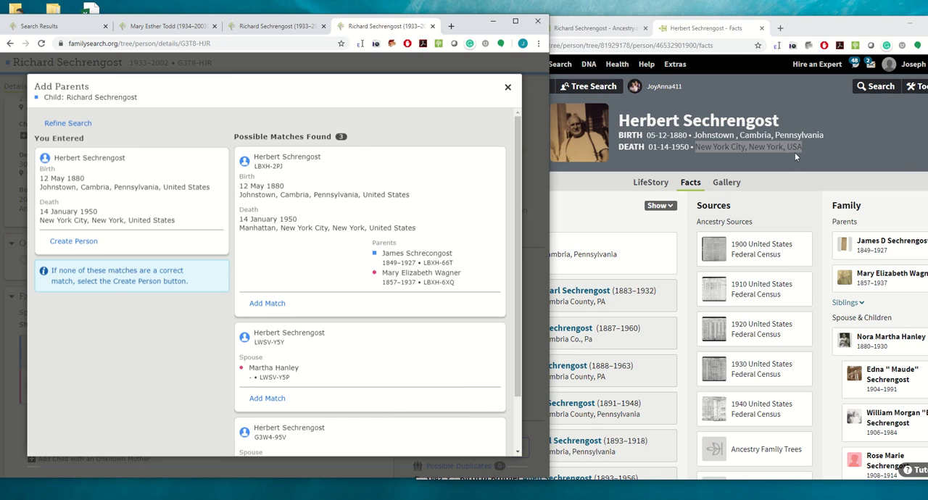
click(267, 303)
scroll(304, 290, down, 2)
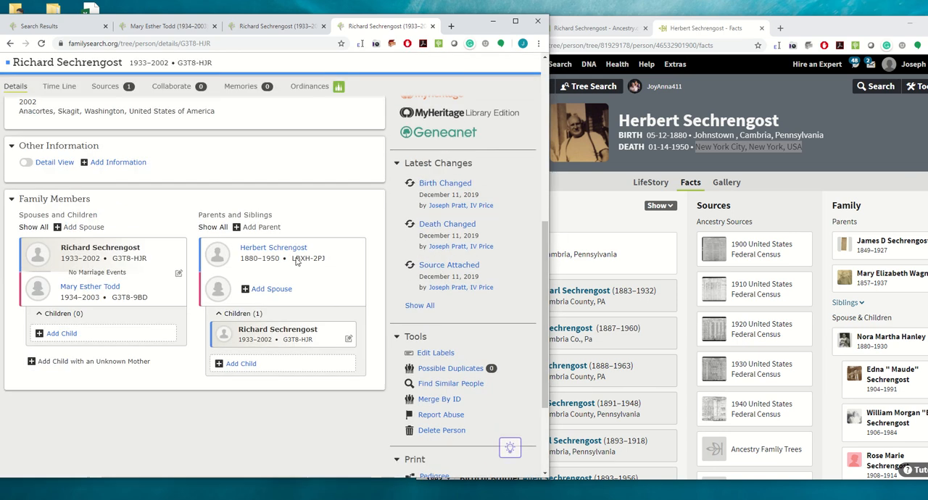
- Check the account holder's relationship to the husband and close the relationship view
scroll(380, 288, up, 2)
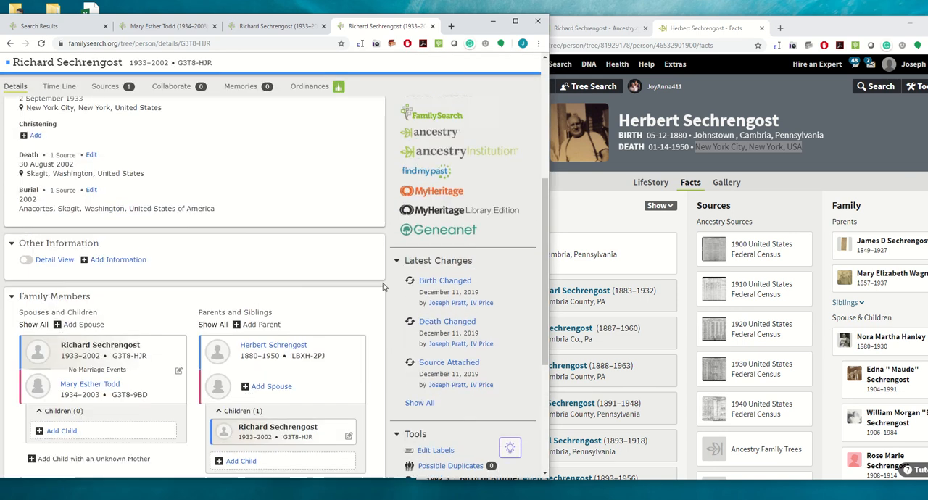
scroll(384, 287, up, 3)
click(500, 90)
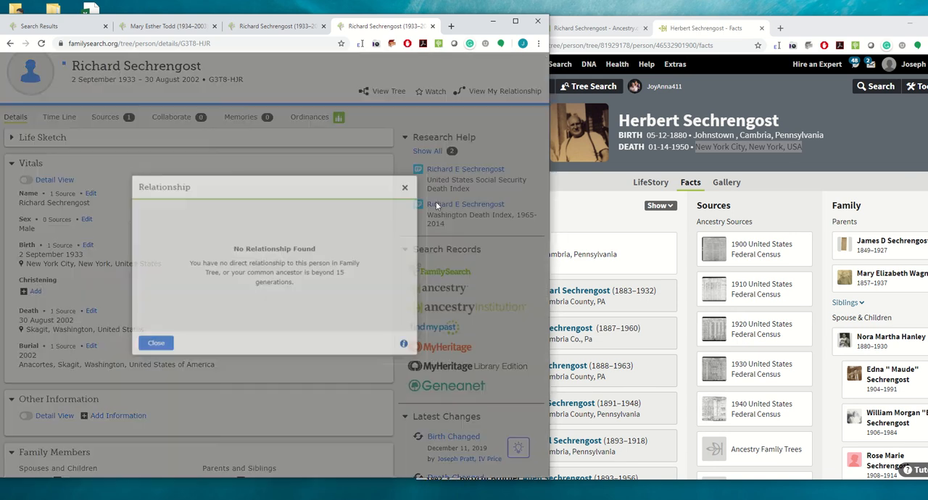
click(164, 345)
scroll(823, 266, down, 1)
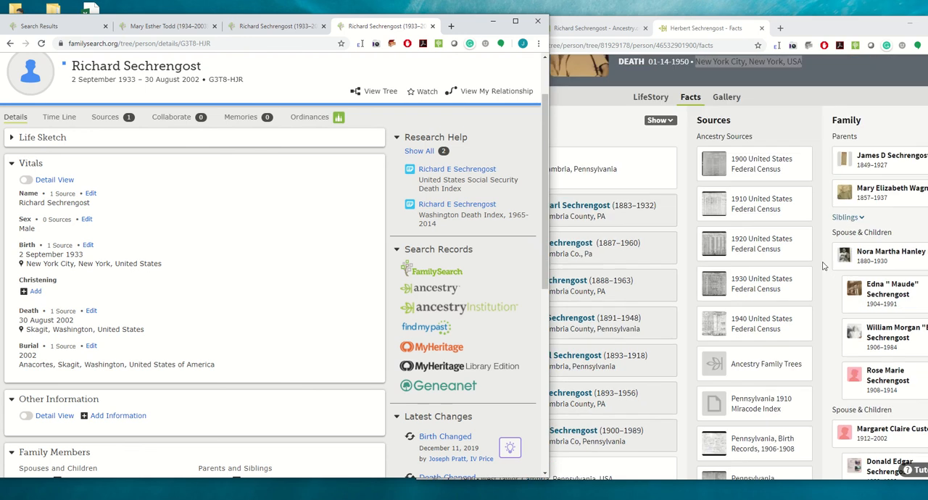
scroll(819, 250, down, 3)
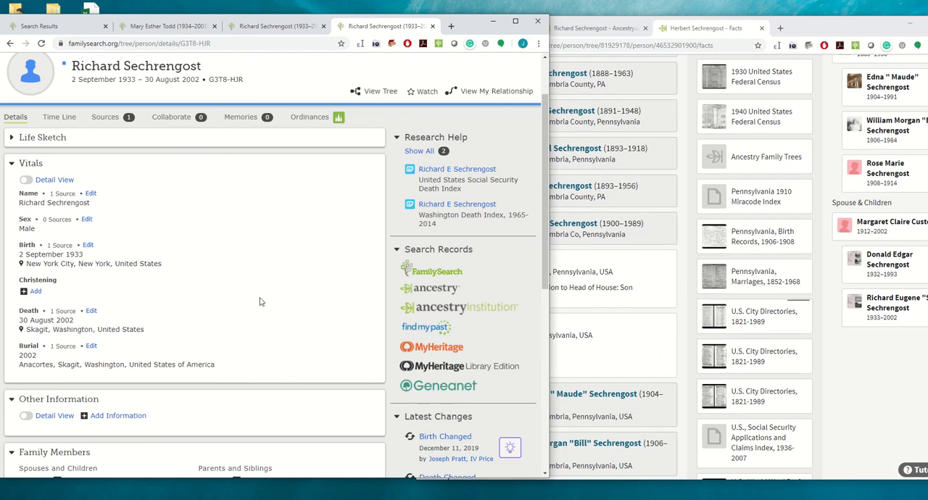
scroll(260, 302, down, 2)
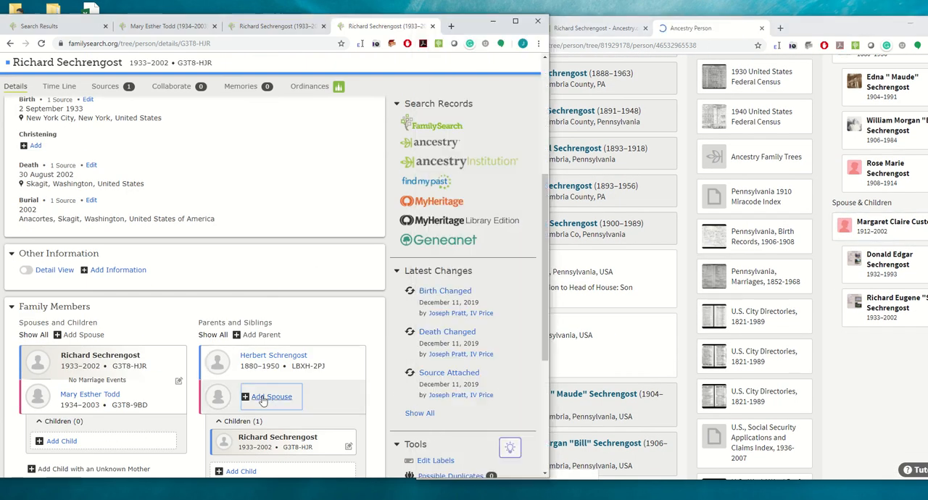
click(262, 398)
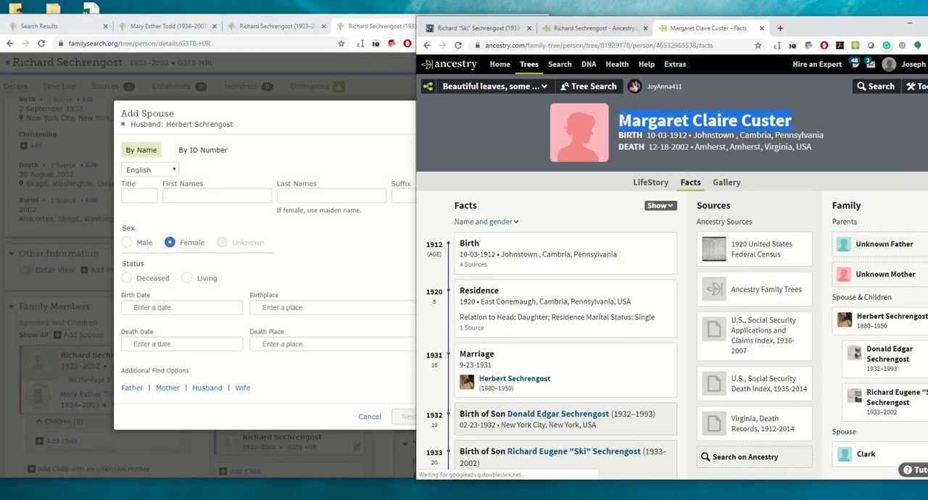
click(211, 195)
drag(254, 197, 227, 197)
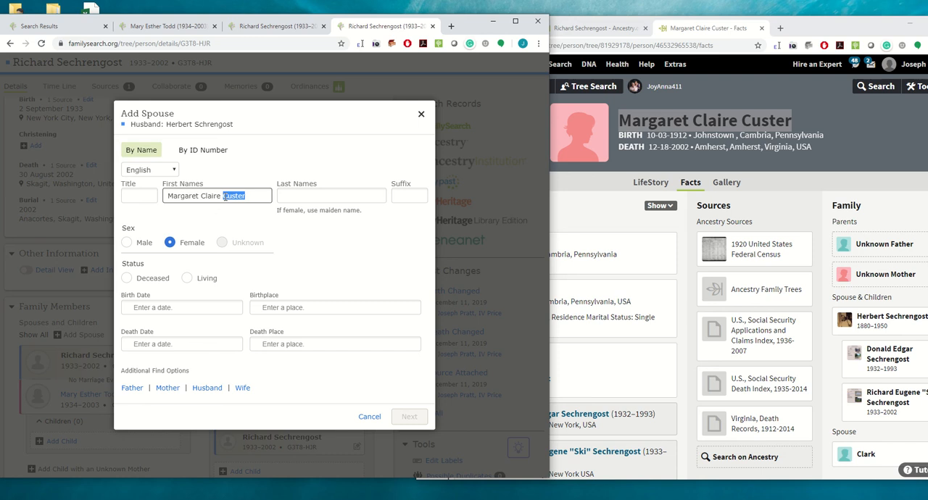
click(371, 417)
- Open the father's own person page in Family Tree and review the spouse, children, parents and siblings listed for him
mouse_move(269, 355)
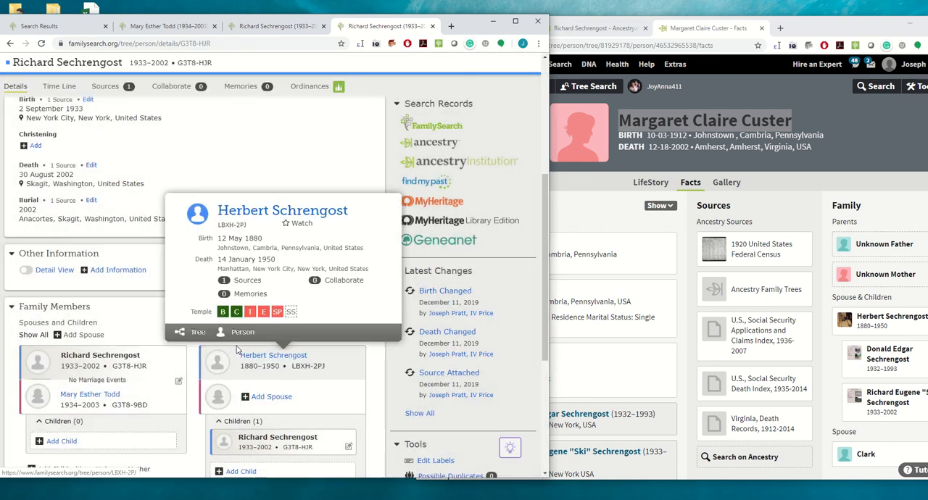
click(242, 332)
scroll(242, 319, down, 6)
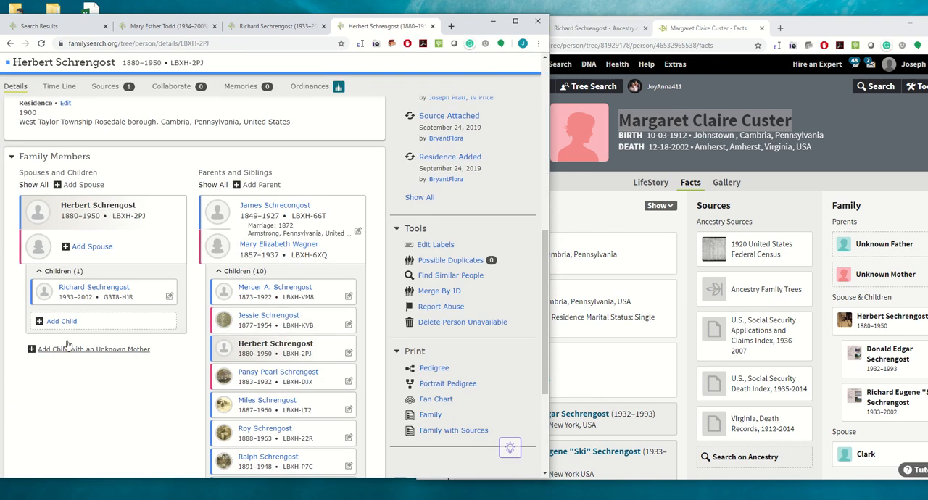
scroll(214, 339, down, 2)
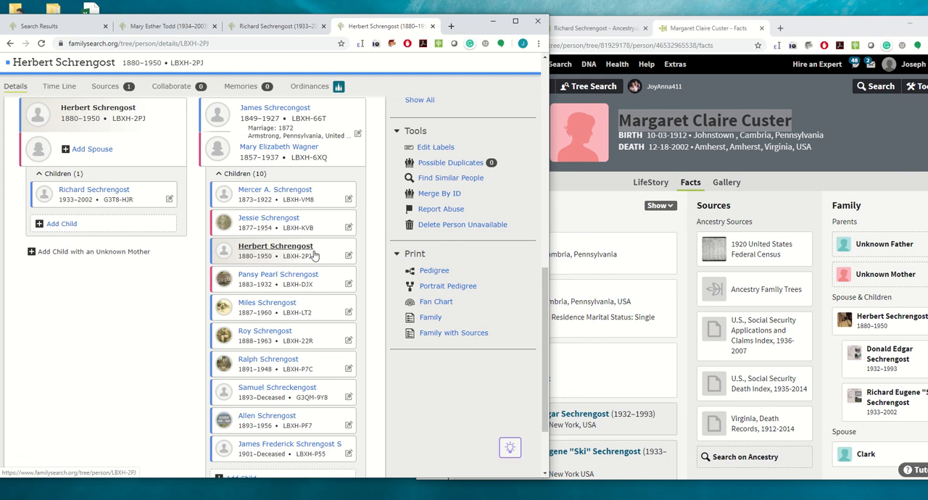
scroll(217, 254, up, 2)
- Start adding a wife to the father and fill in her first names and maiden name from her Ancestry profile
click(94, 247)
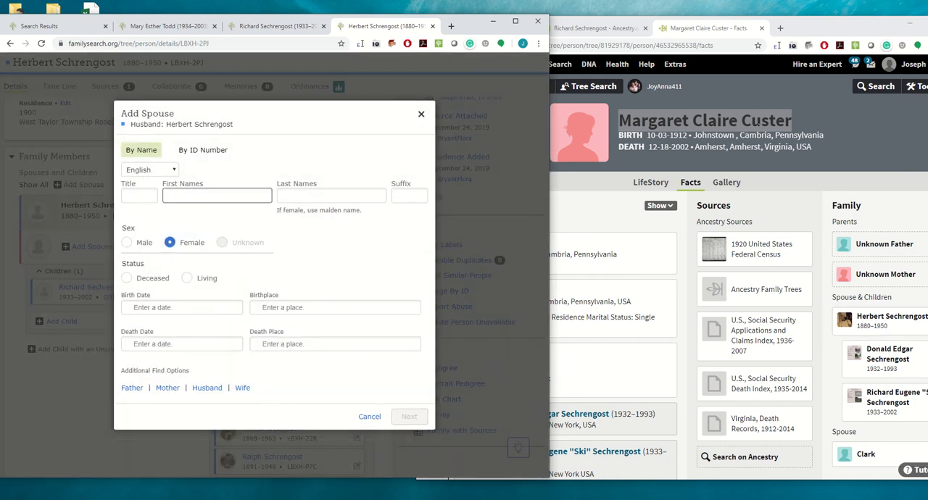
drag(795, 121, 618, 120)
key(ctrl+c)
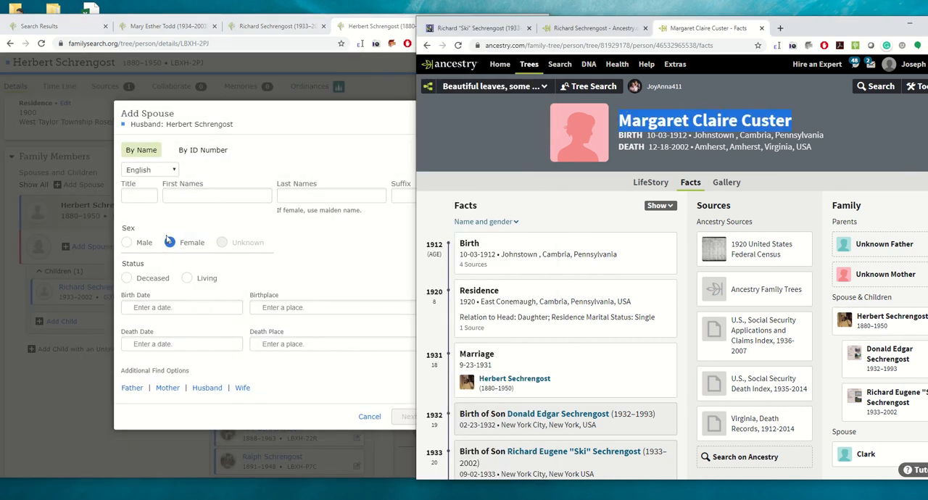
click(168, 196)
key(ctrl+v)
drag(246, 195, 224, 197)
key(ctrl+x)
click(304, 195)
key(ctrl+v)
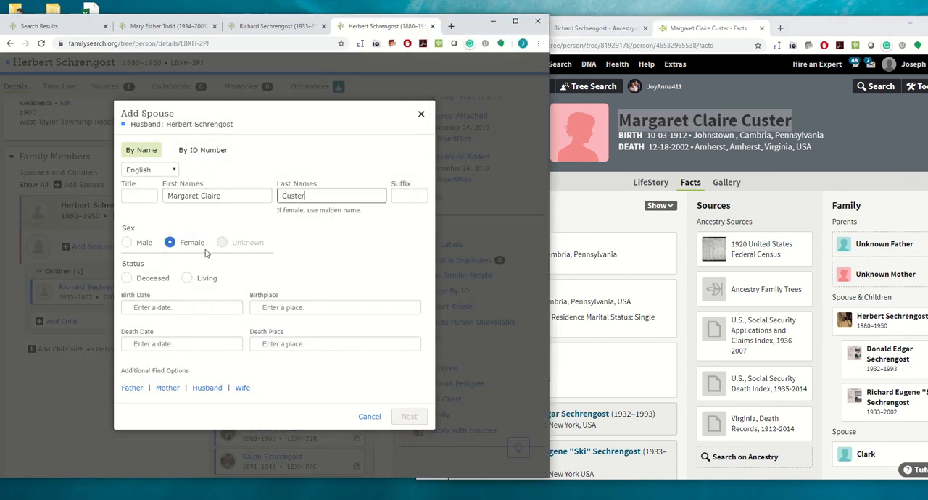
- Mark the wife as deceased and enter her birth date from Ancestry, choosing the standardized date that reads the month first
click(127, 278)
drag(687, 135, 647, 136)
key(ctrl+c)
click(172, 327)
key(ctrl+v)
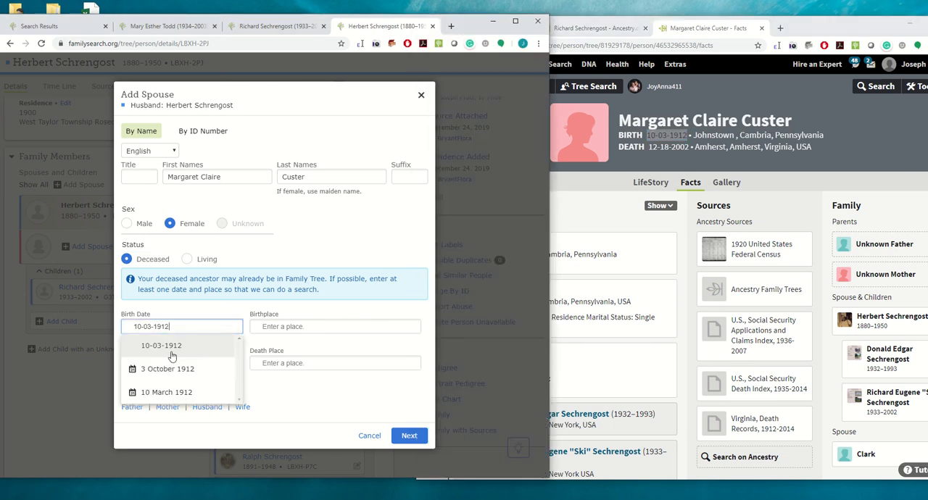
click(154, 366)
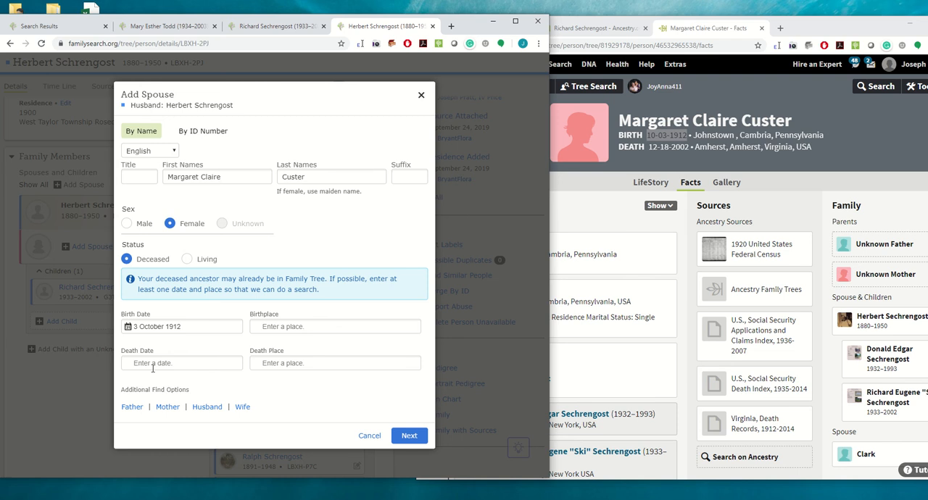
- Examine the Ancestry facts of the son, followed by those of his wife
click(884, 397)
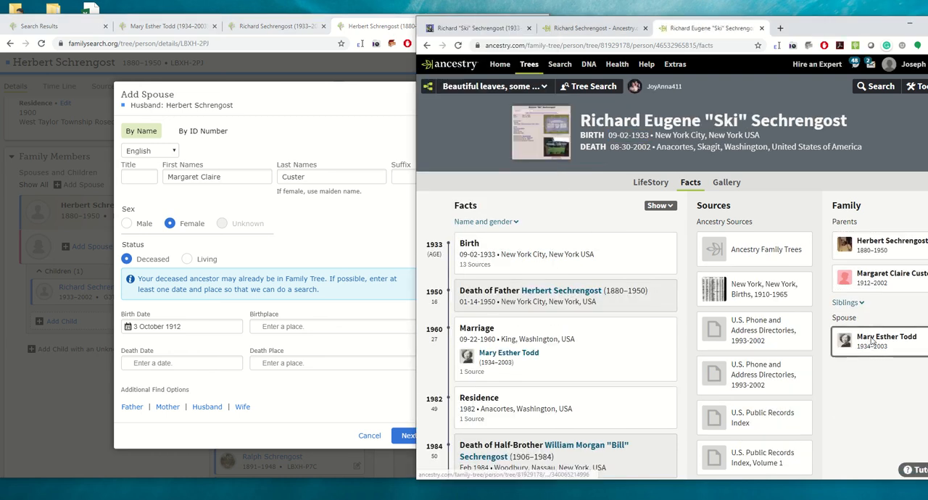
click(872, 346)
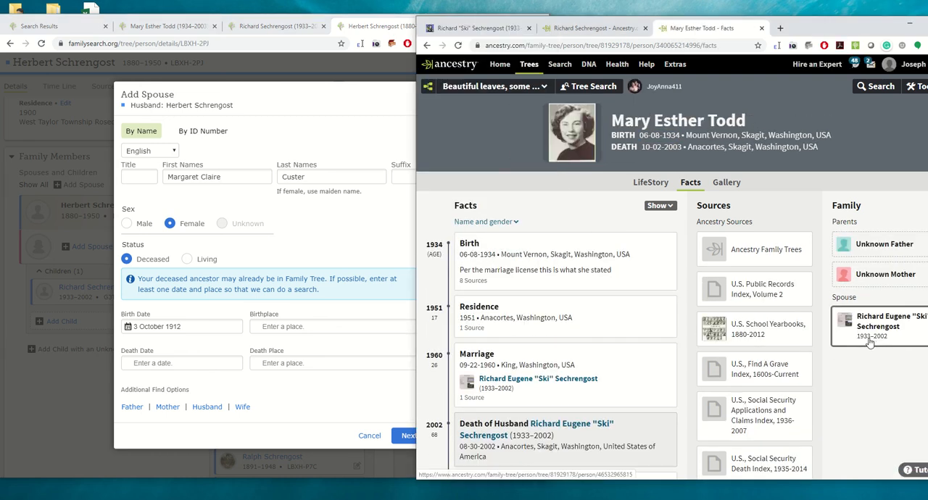